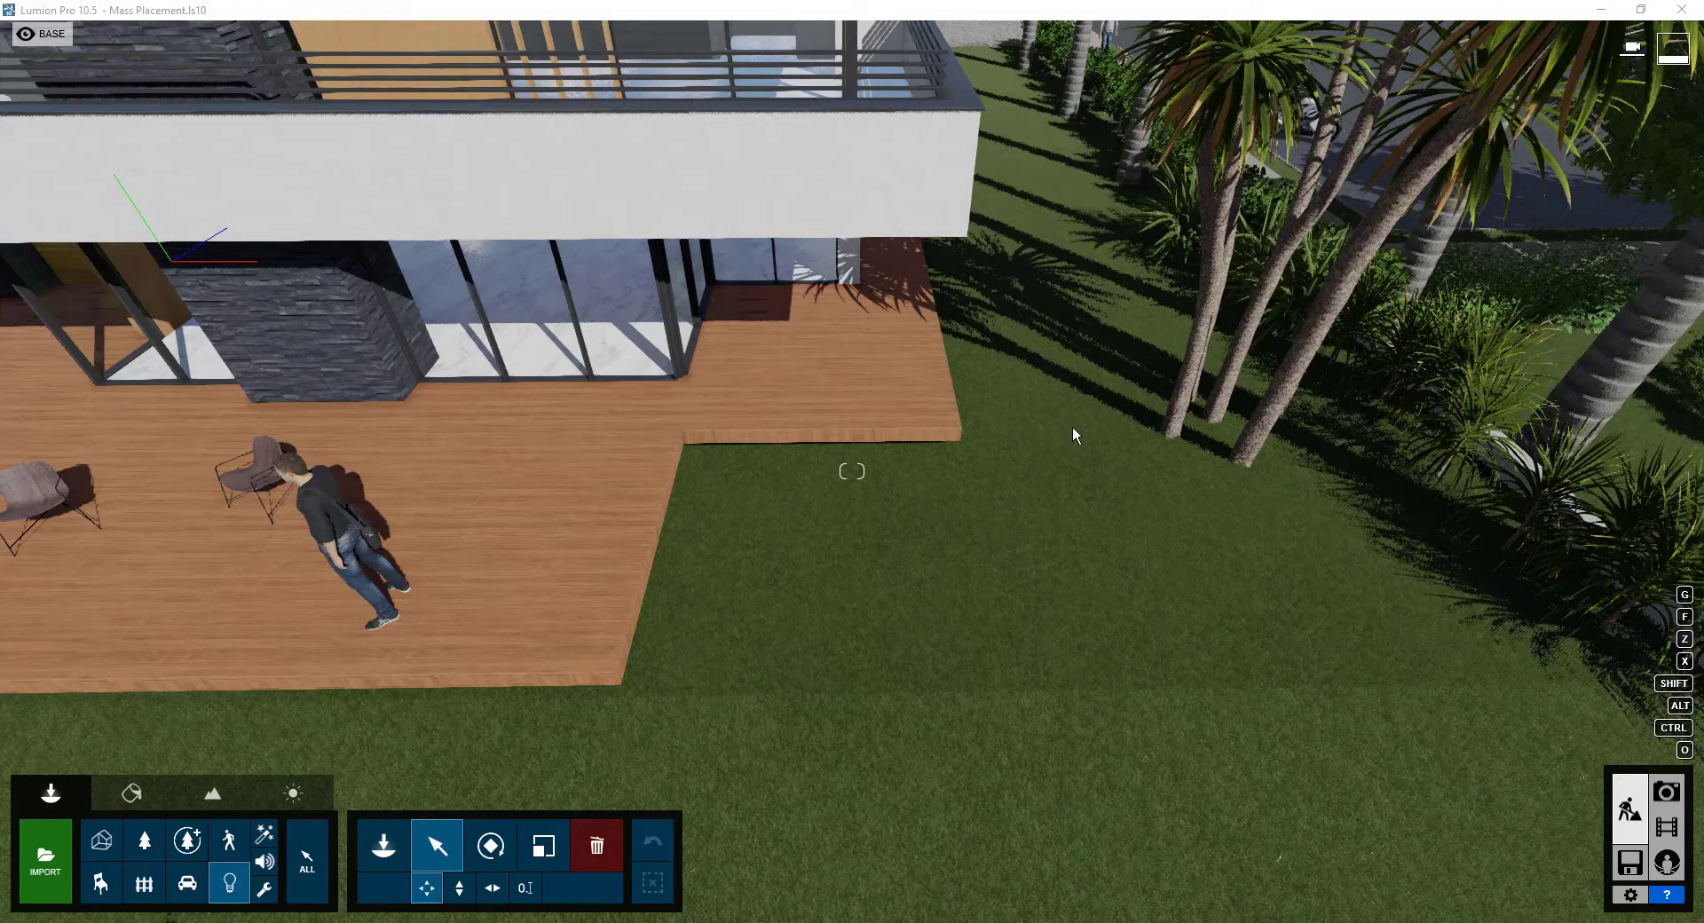
- Choose African Daisy Purple from the Flower tab of the Nature library
{"action": "left_click", "coordinate": [147, 838]}
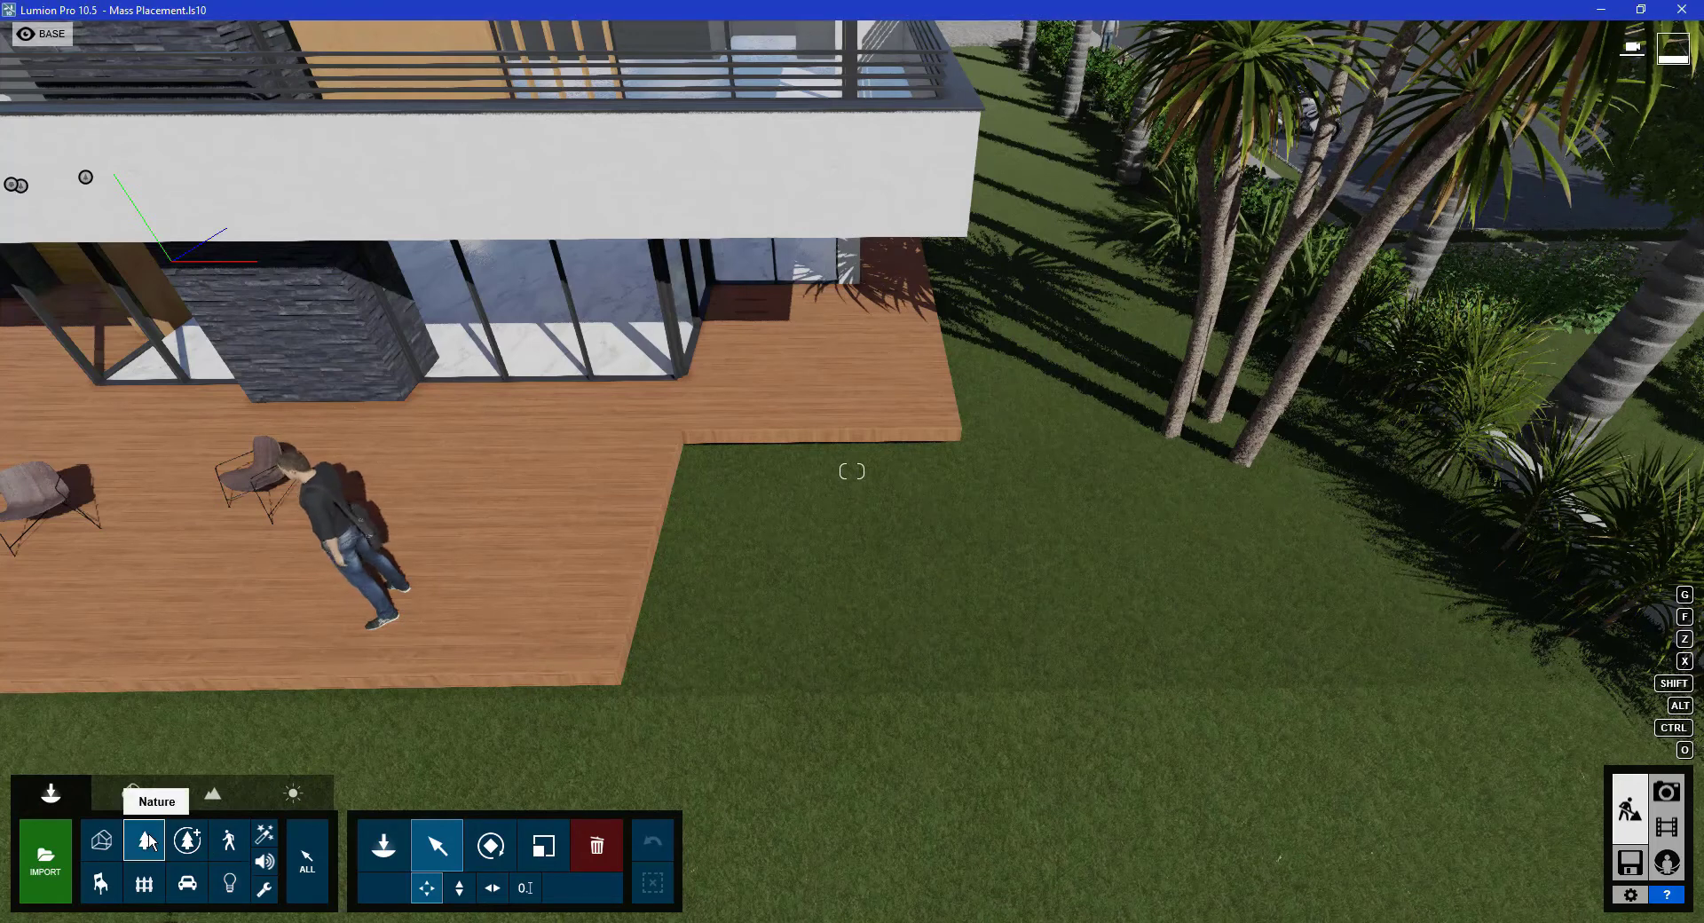
{"action": "left_click", "coordinate": [147, 833]}
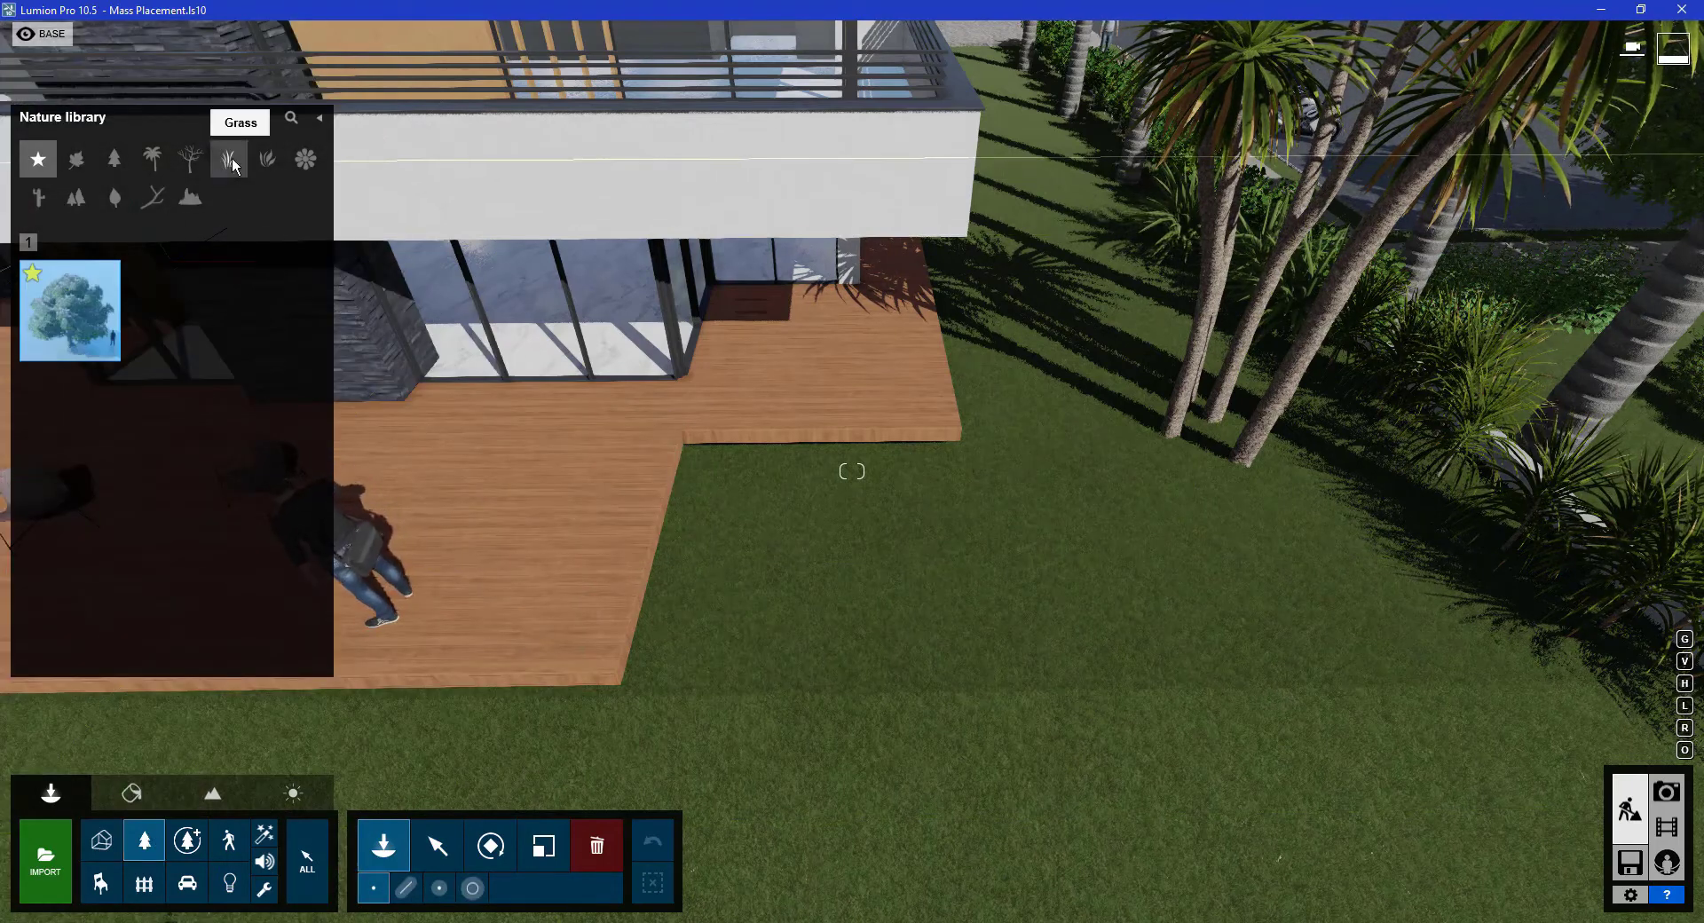
{"action": "left_click", "coordinate": [307, 160]}
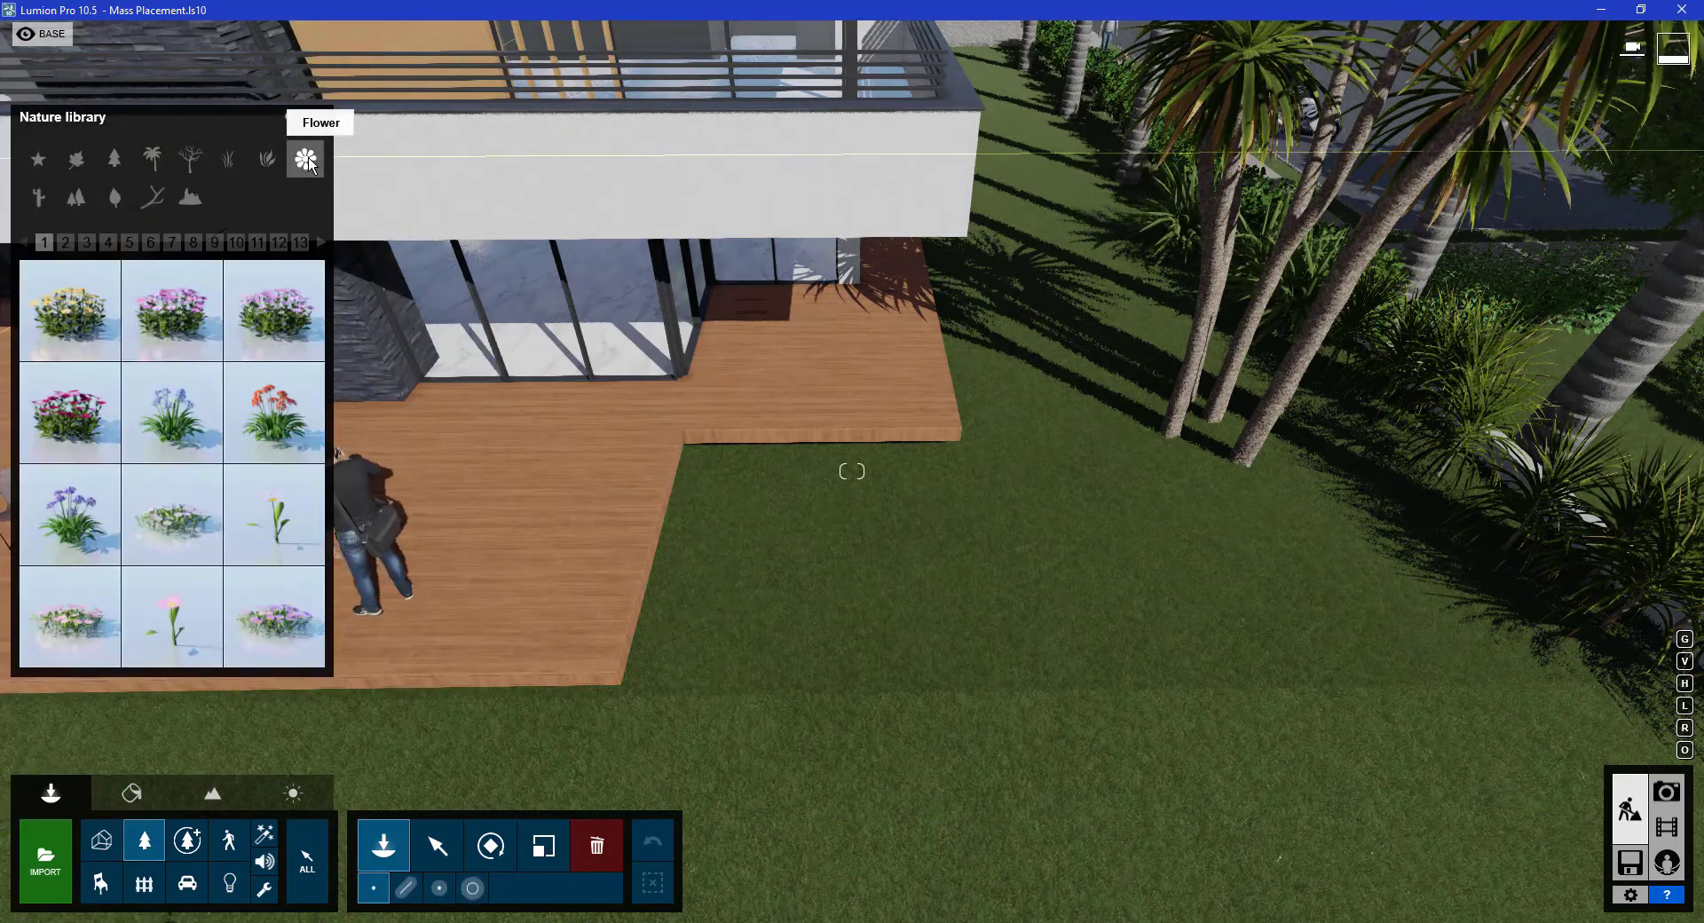
{"action": "left_click", "coordinate": [275, 306]}
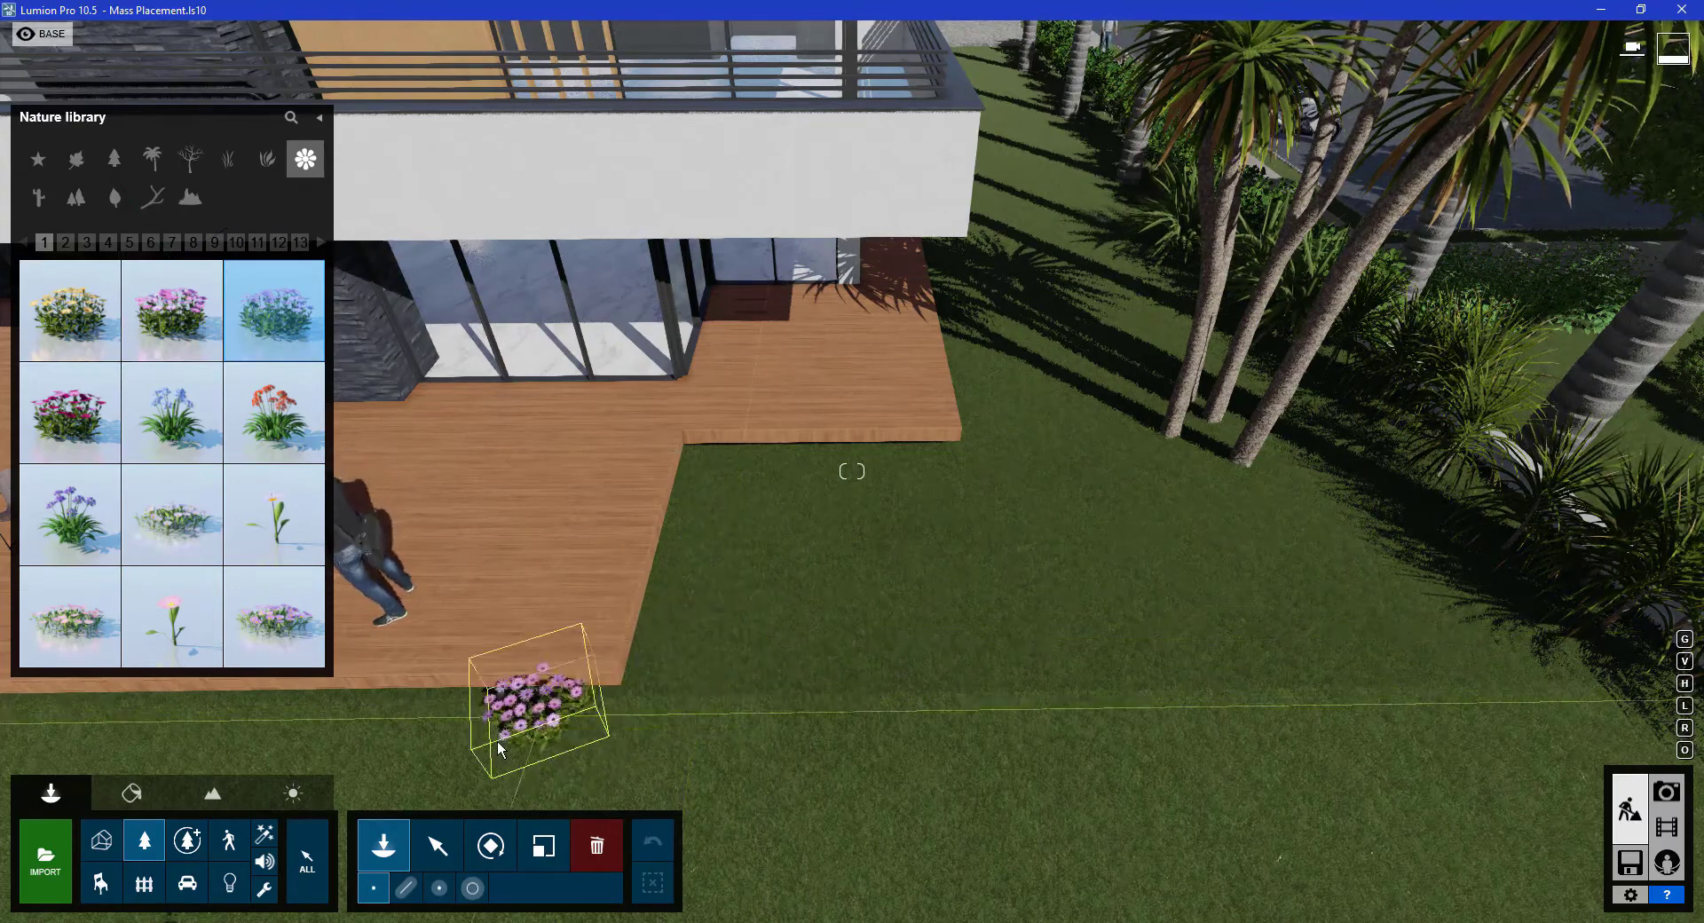
- Draw a Mass Placement line of daisies along the deck's side edge and adjust both endpoints
{"action": "left_click", "coordinate": [405, 889]}
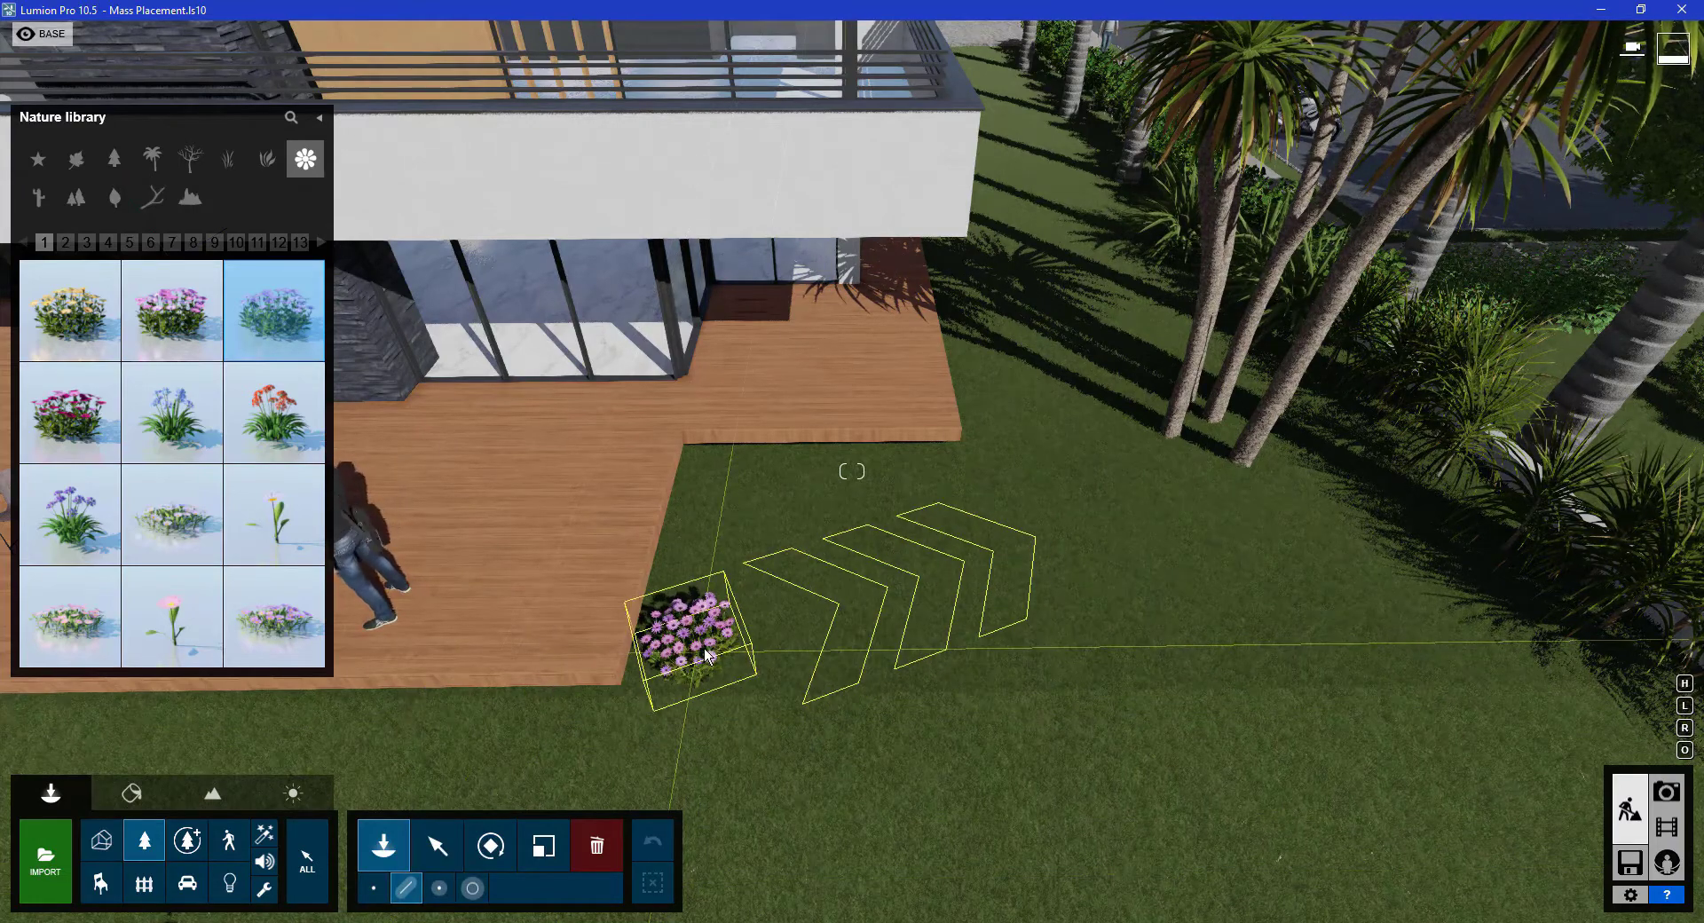
{"action": "left_click", "coordinate": [705, 653]}
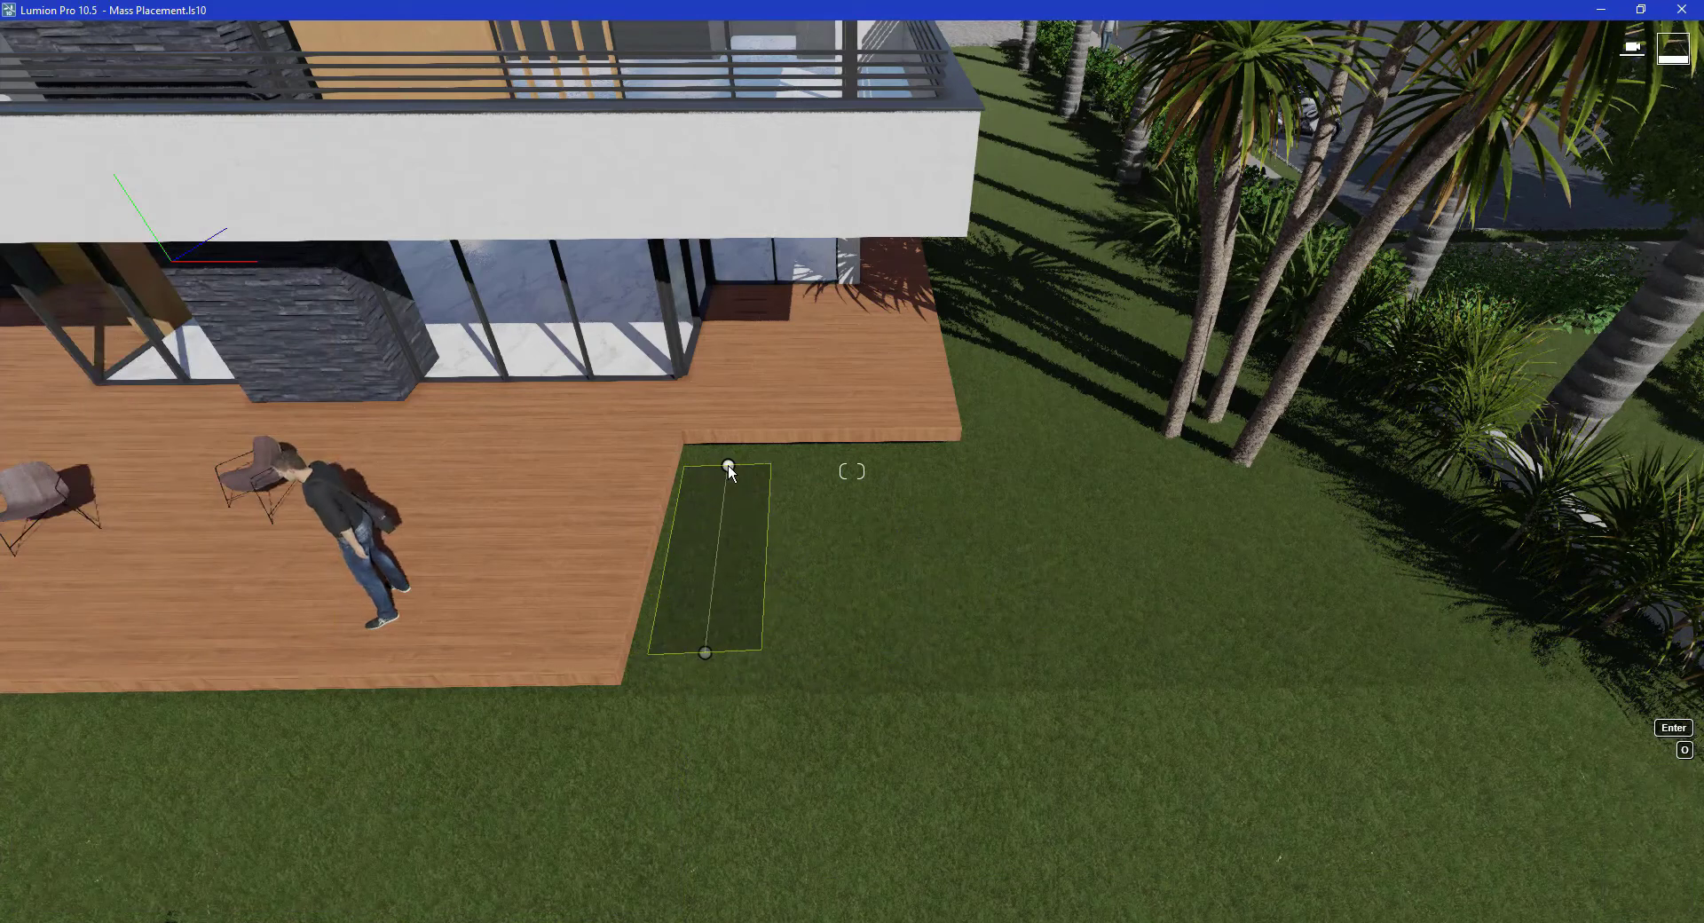
{"action": "left_click", "coordinate": [734, 474]}
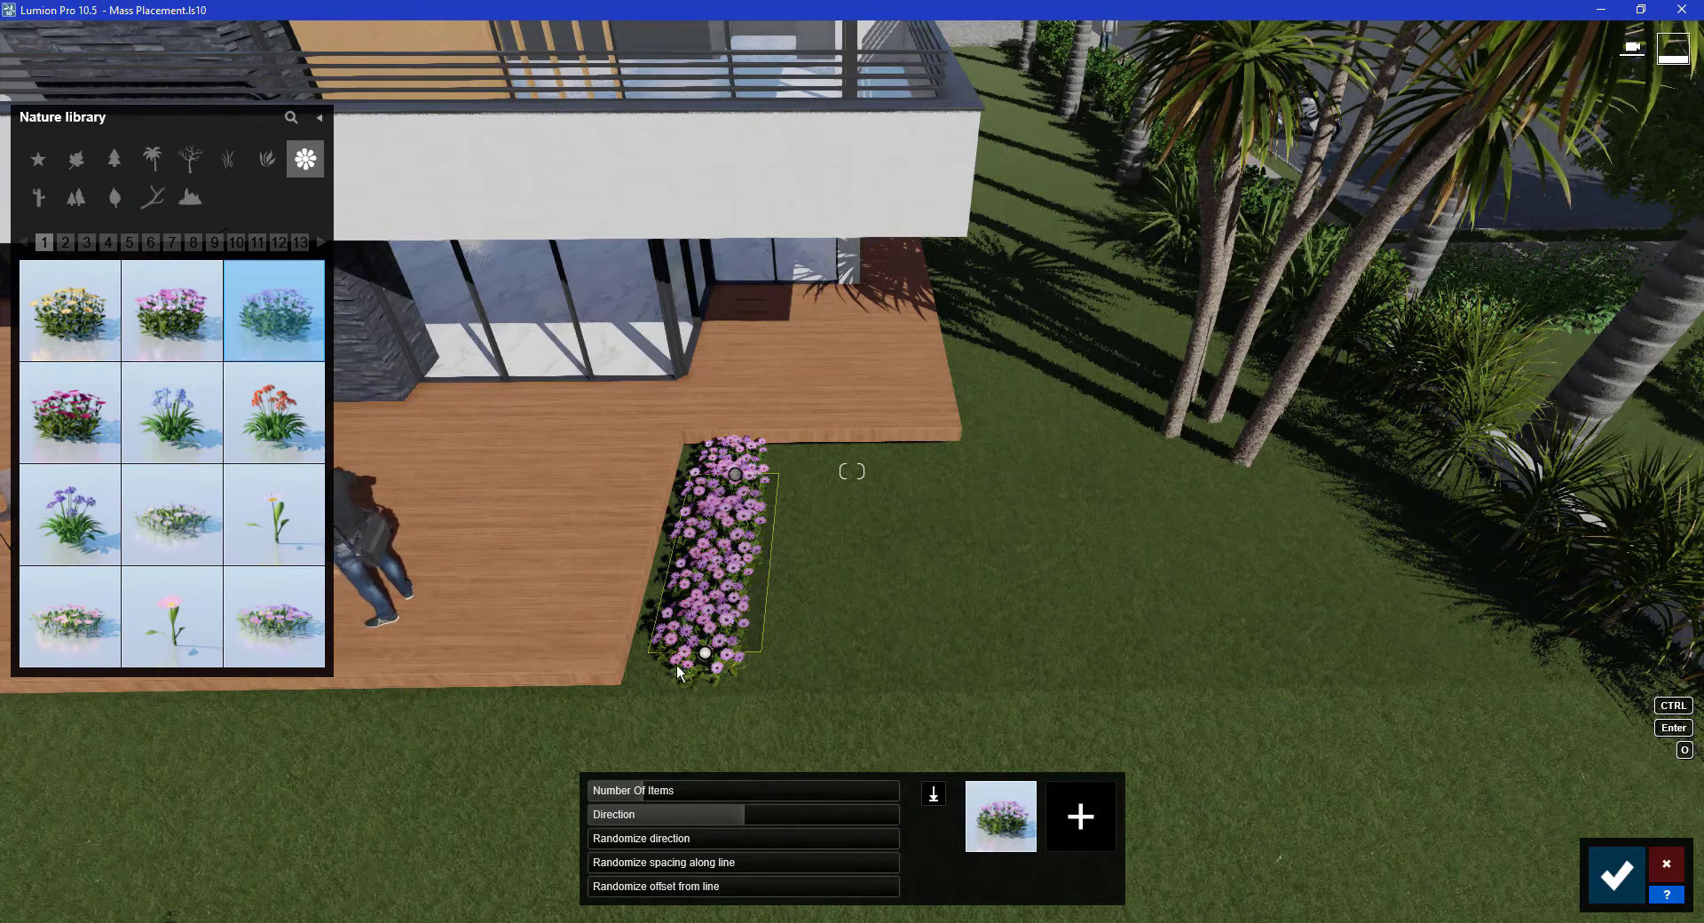
{"action": "mouse_move", "coordinate": [705, 655]}
{"action": "left_mouse_down"}
{"action": "mouse_move", "coordinate": [777, 658]}
{"action": "mouse_move", "coordinate": [690, 664]}
{"action": "left_mouse_up"}
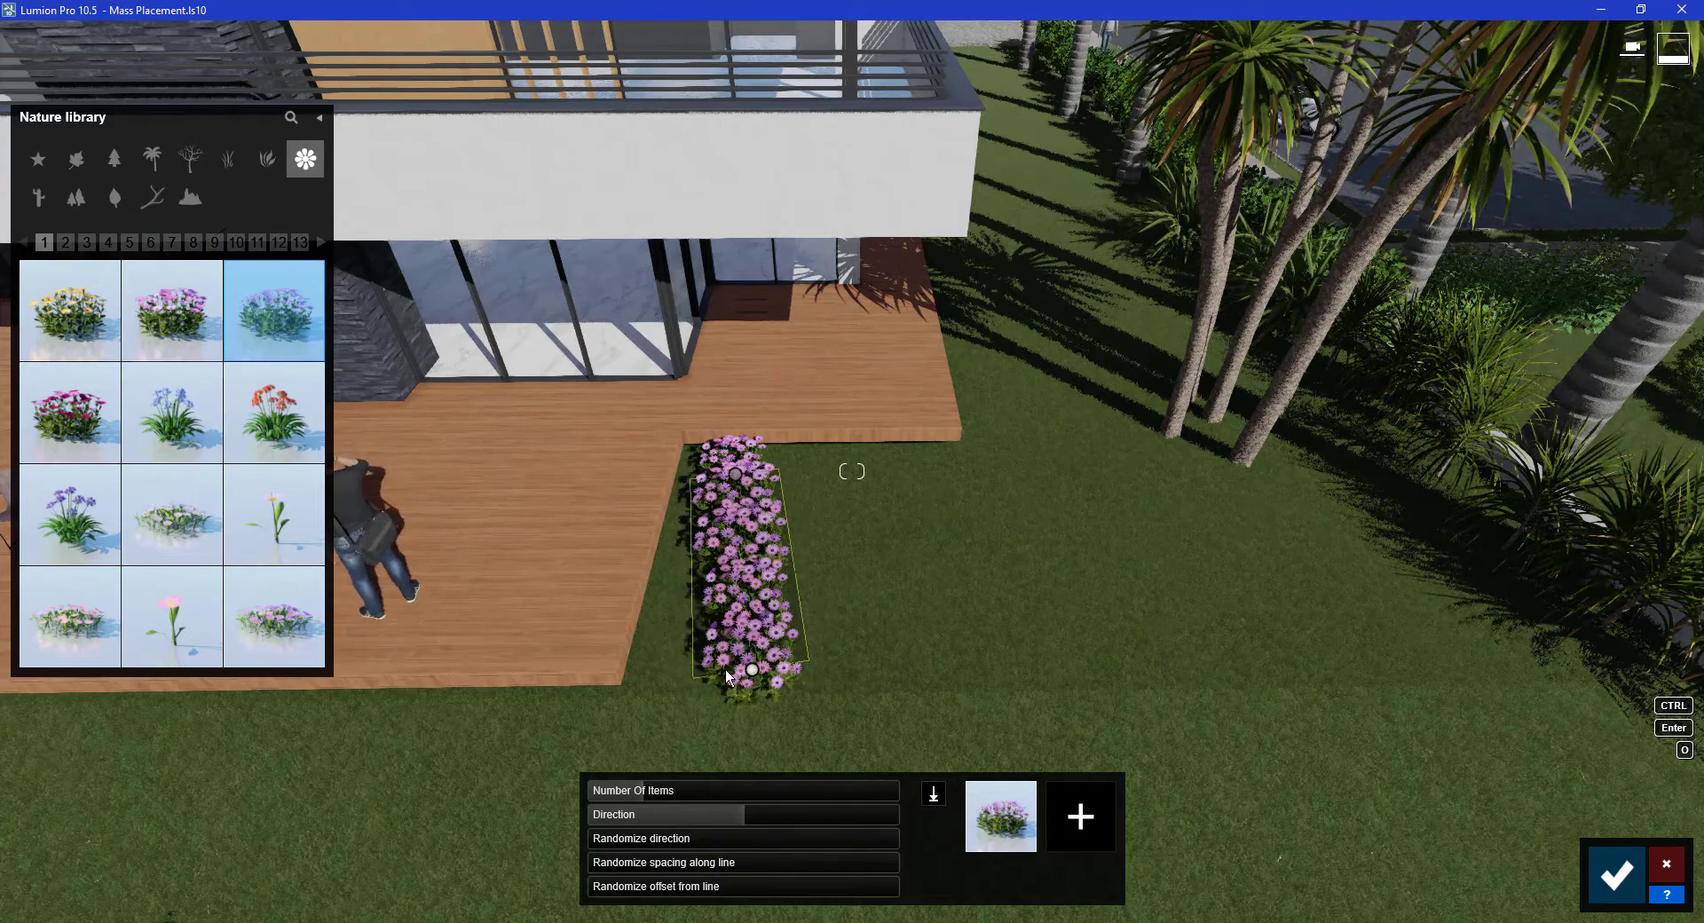
{"action": "mouse_move", "coordinate": [737, 473]}
{"action": "left_mouse_down"}
{"action": "mouse_move", "coordinate": [768, 485]}
{"action": "mouse_move", "coordinate": [732, 482]}
{"action": "left_mouse_up"}
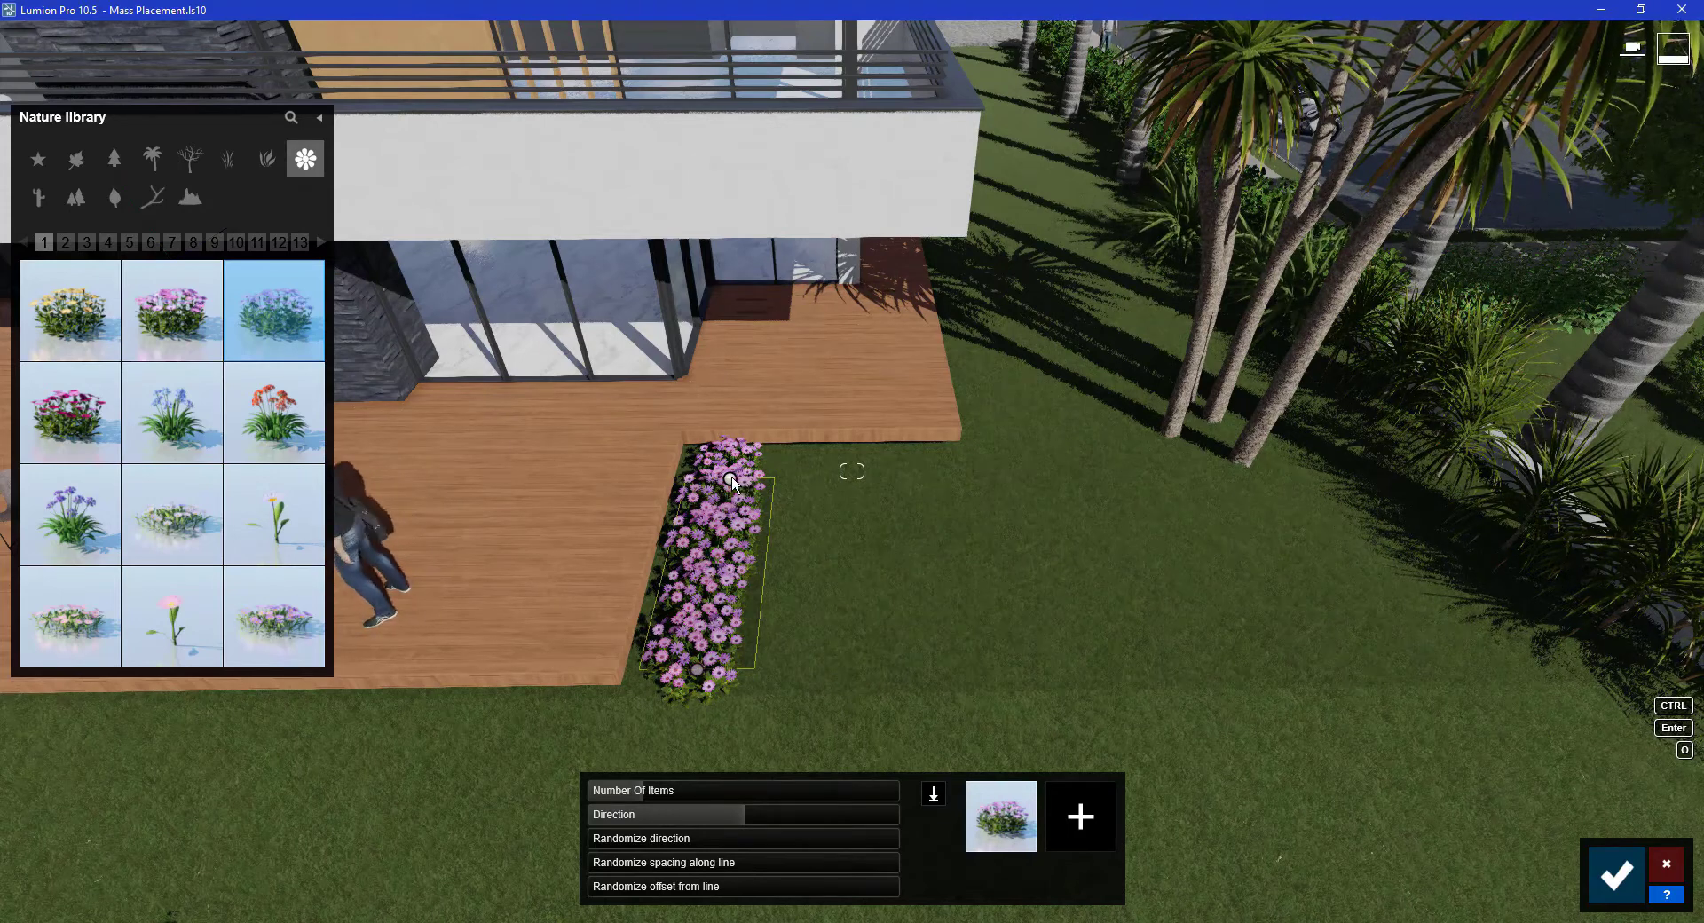
- Ctrl-add three points bending the daisy line around the deck corner and upward
{"action": "key", "text": "ctrl"}
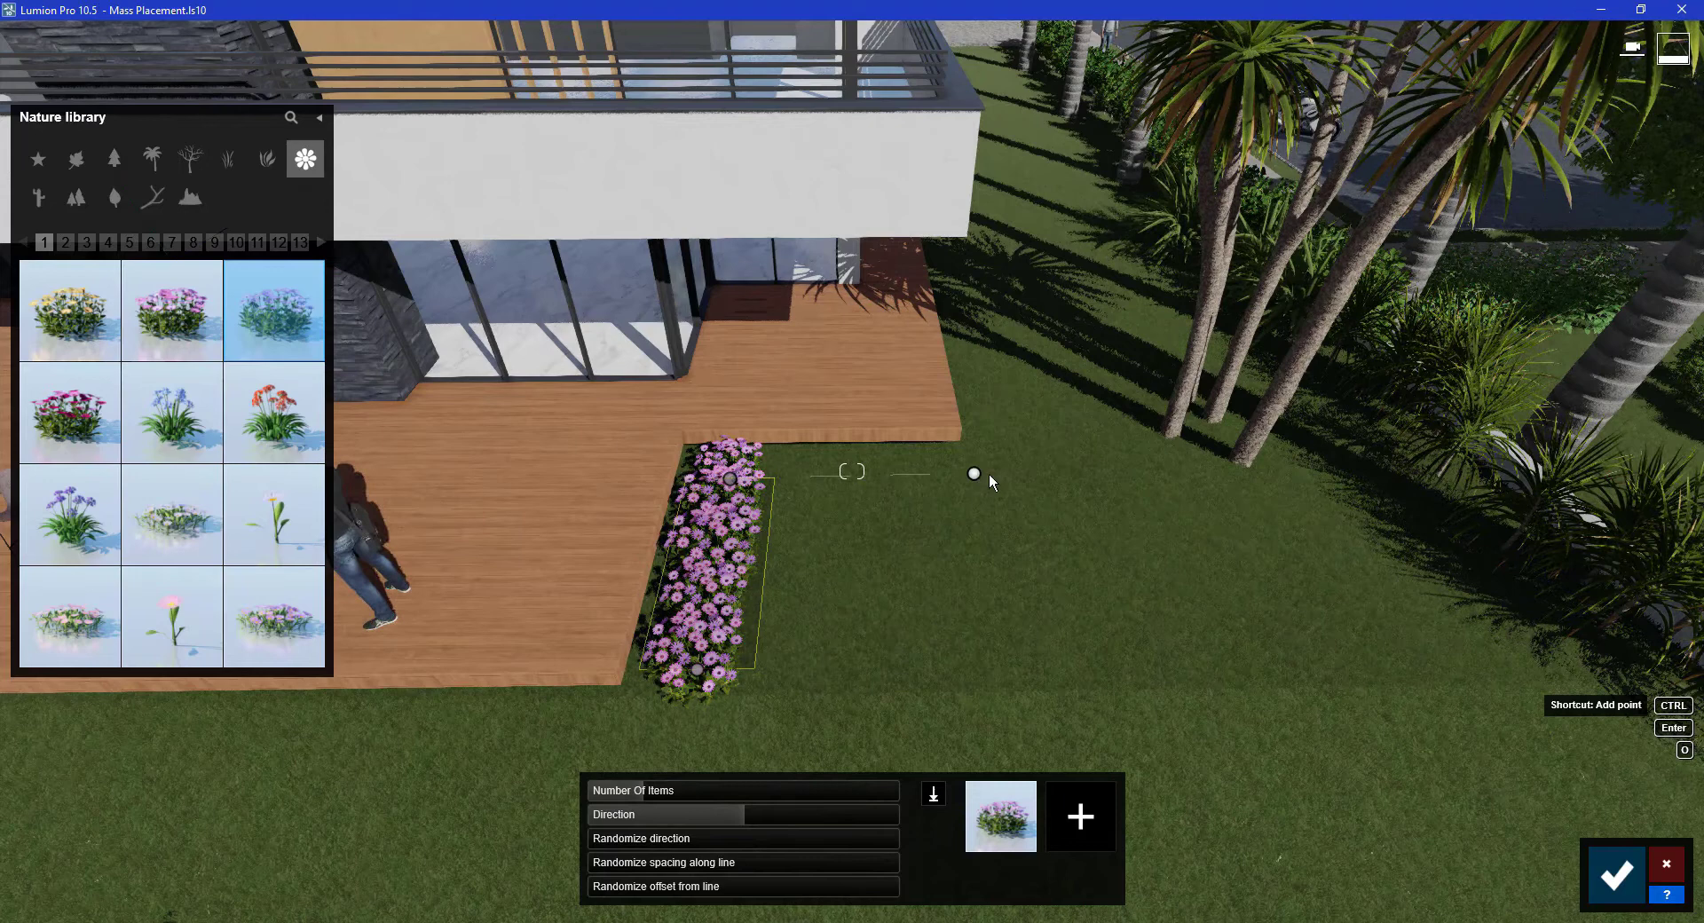
{"action": "left_click", "coordinate": [994, 475], "text": "ctrl"}
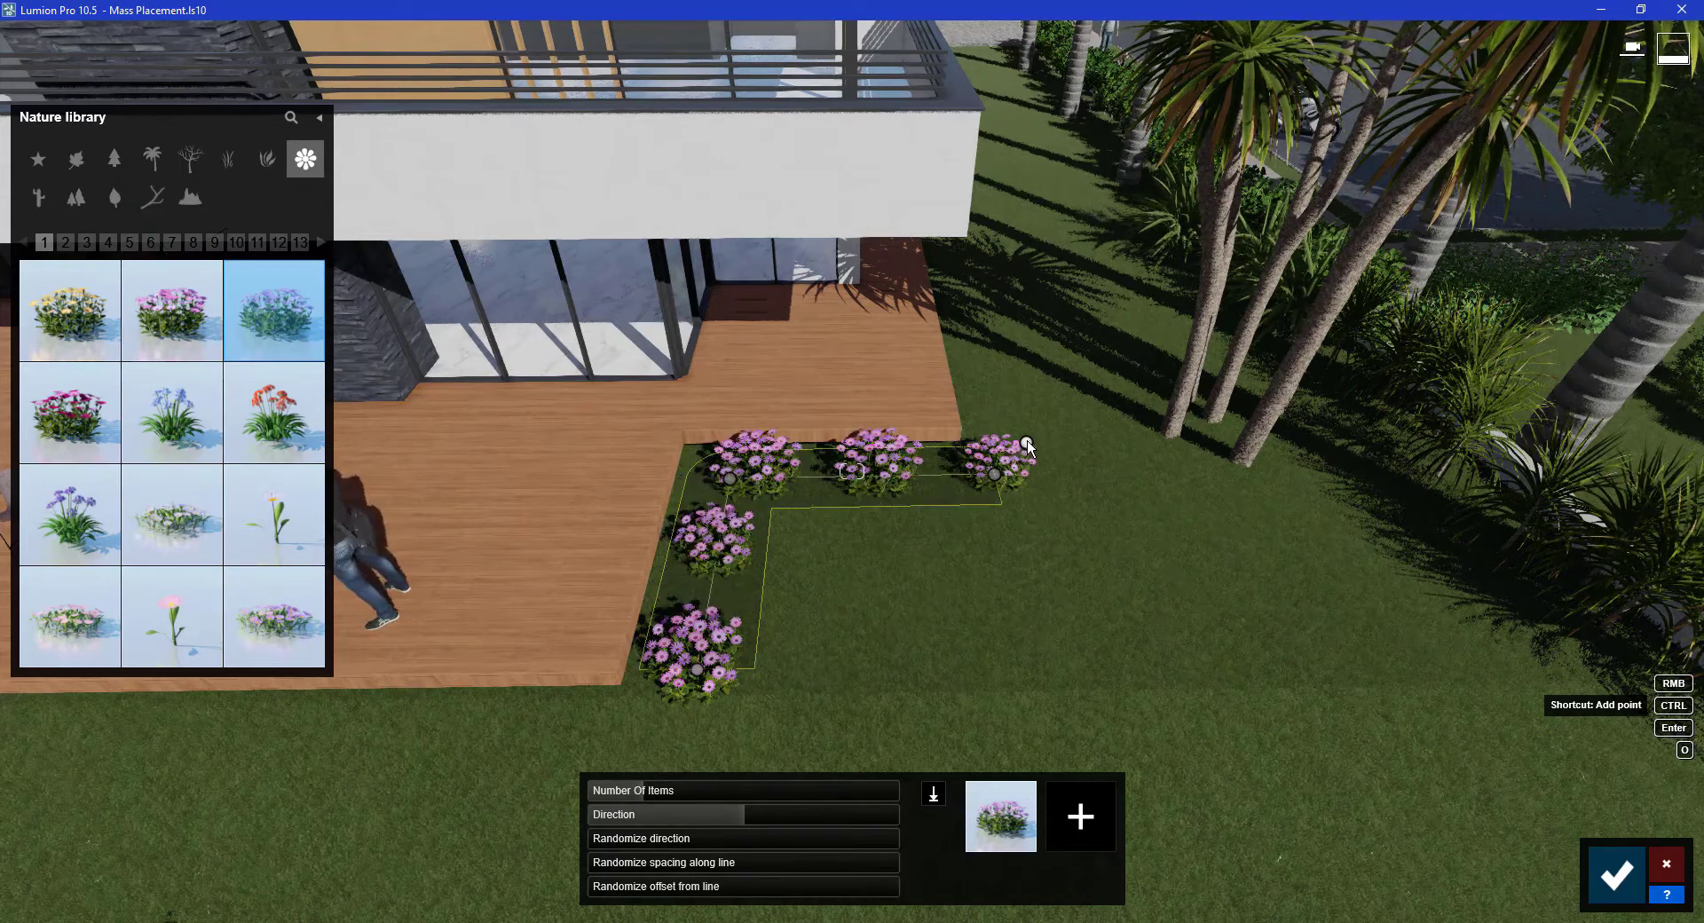
{"action": "left_click", "coordinate": [1026, 441], "text": "ctrl"}
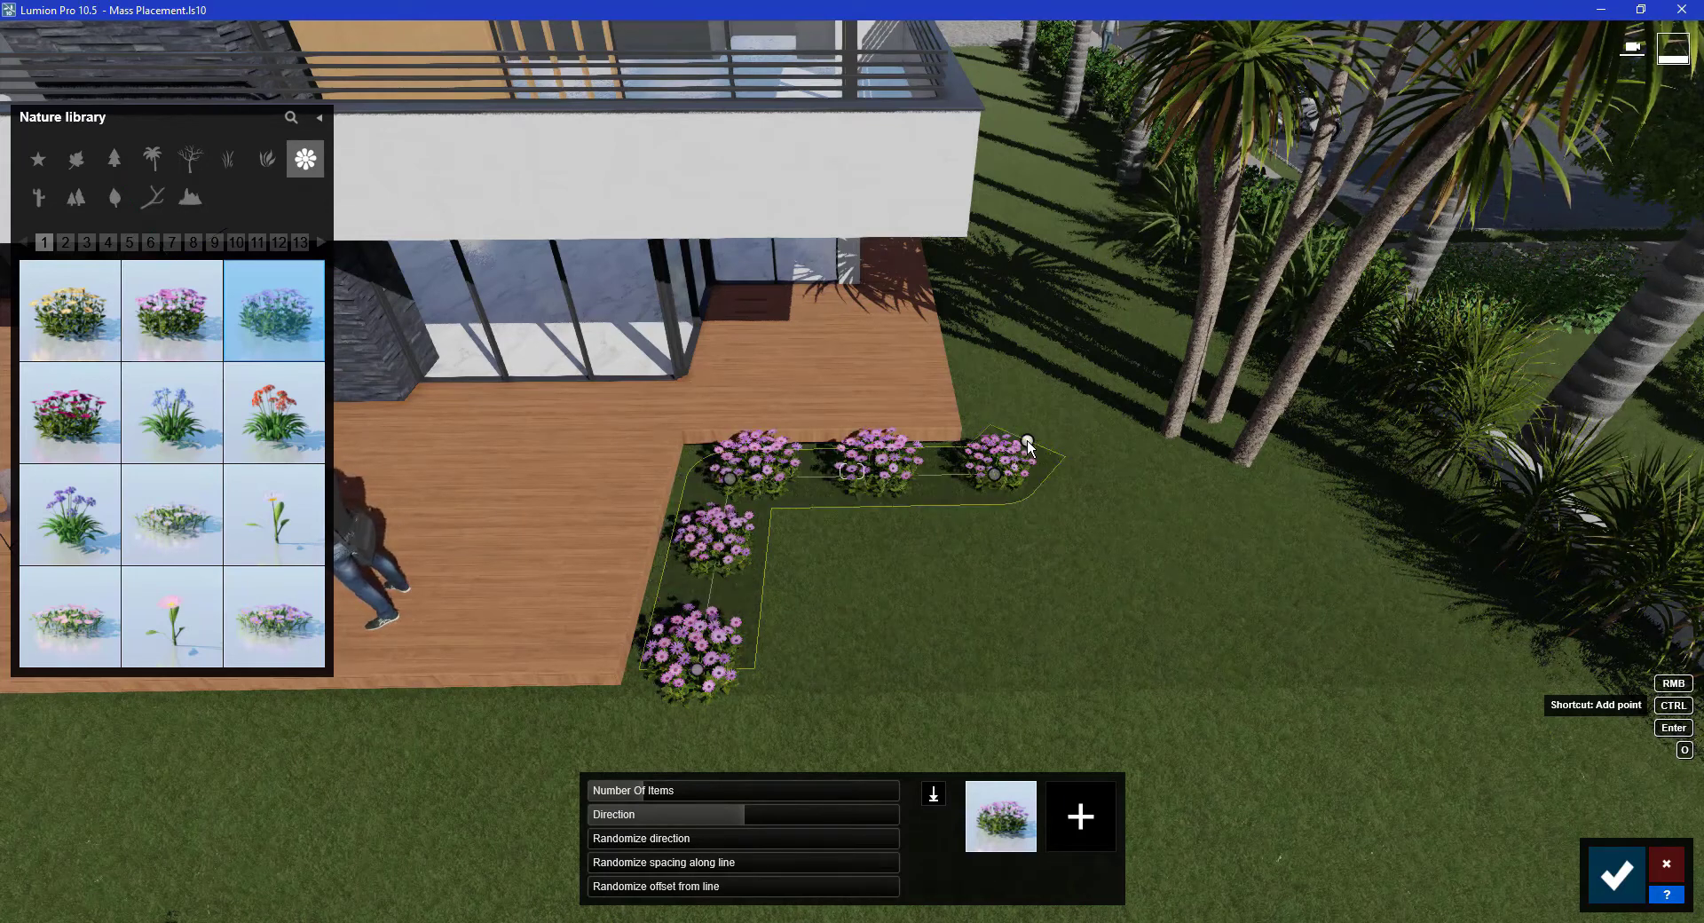
{"action": "left_click", "coordinate": [983, 280], "text": "ctrl"}
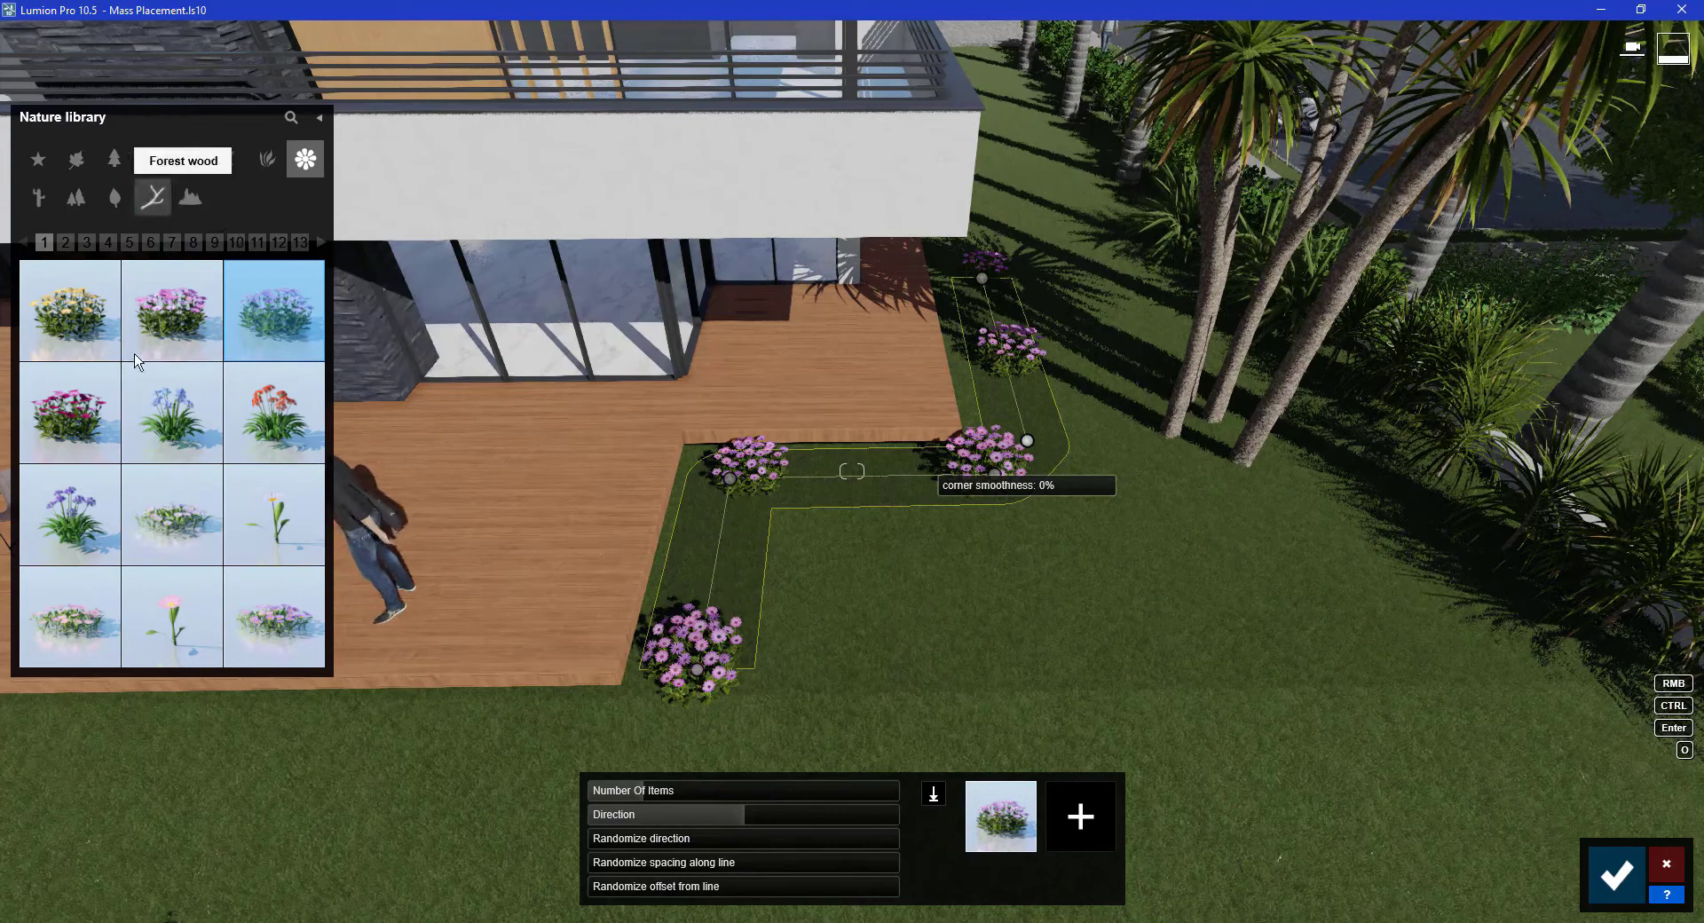
{"action": "mouse_move", "coordinate": [71, 514]}
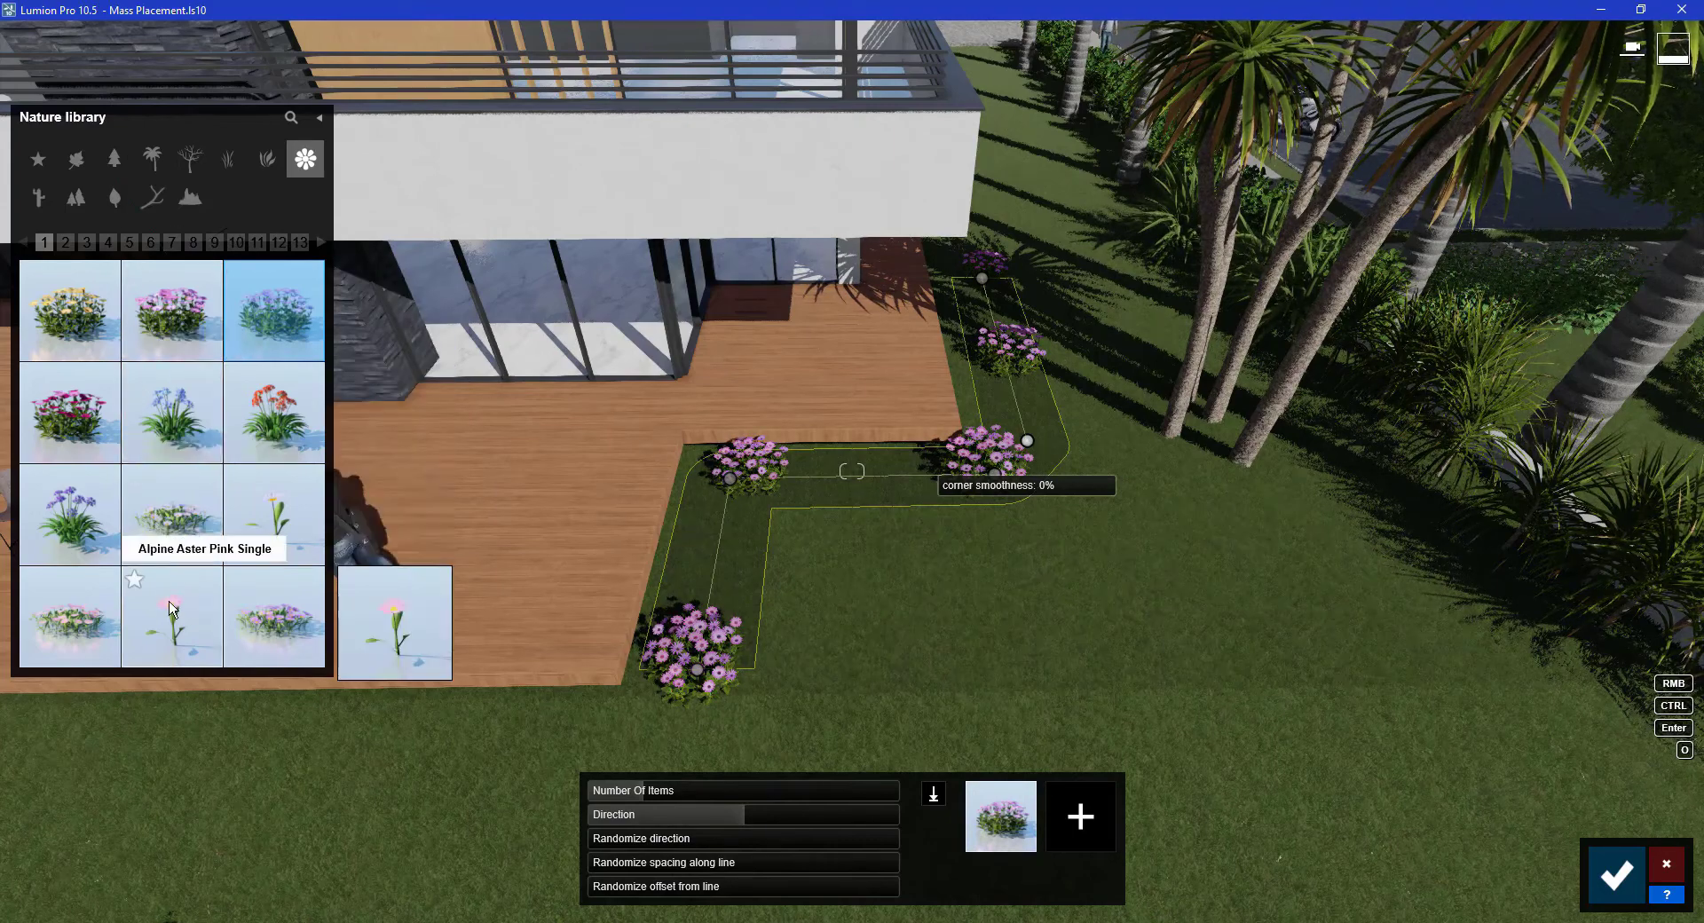
- Add African Lily Purple, Alpine Aster Pink Grouped and a red primrose to the flower mix
{"action": "left_click", "coordinate": [80, 526]}
{"action": "left_click", "coordinate": [1080, 817]}
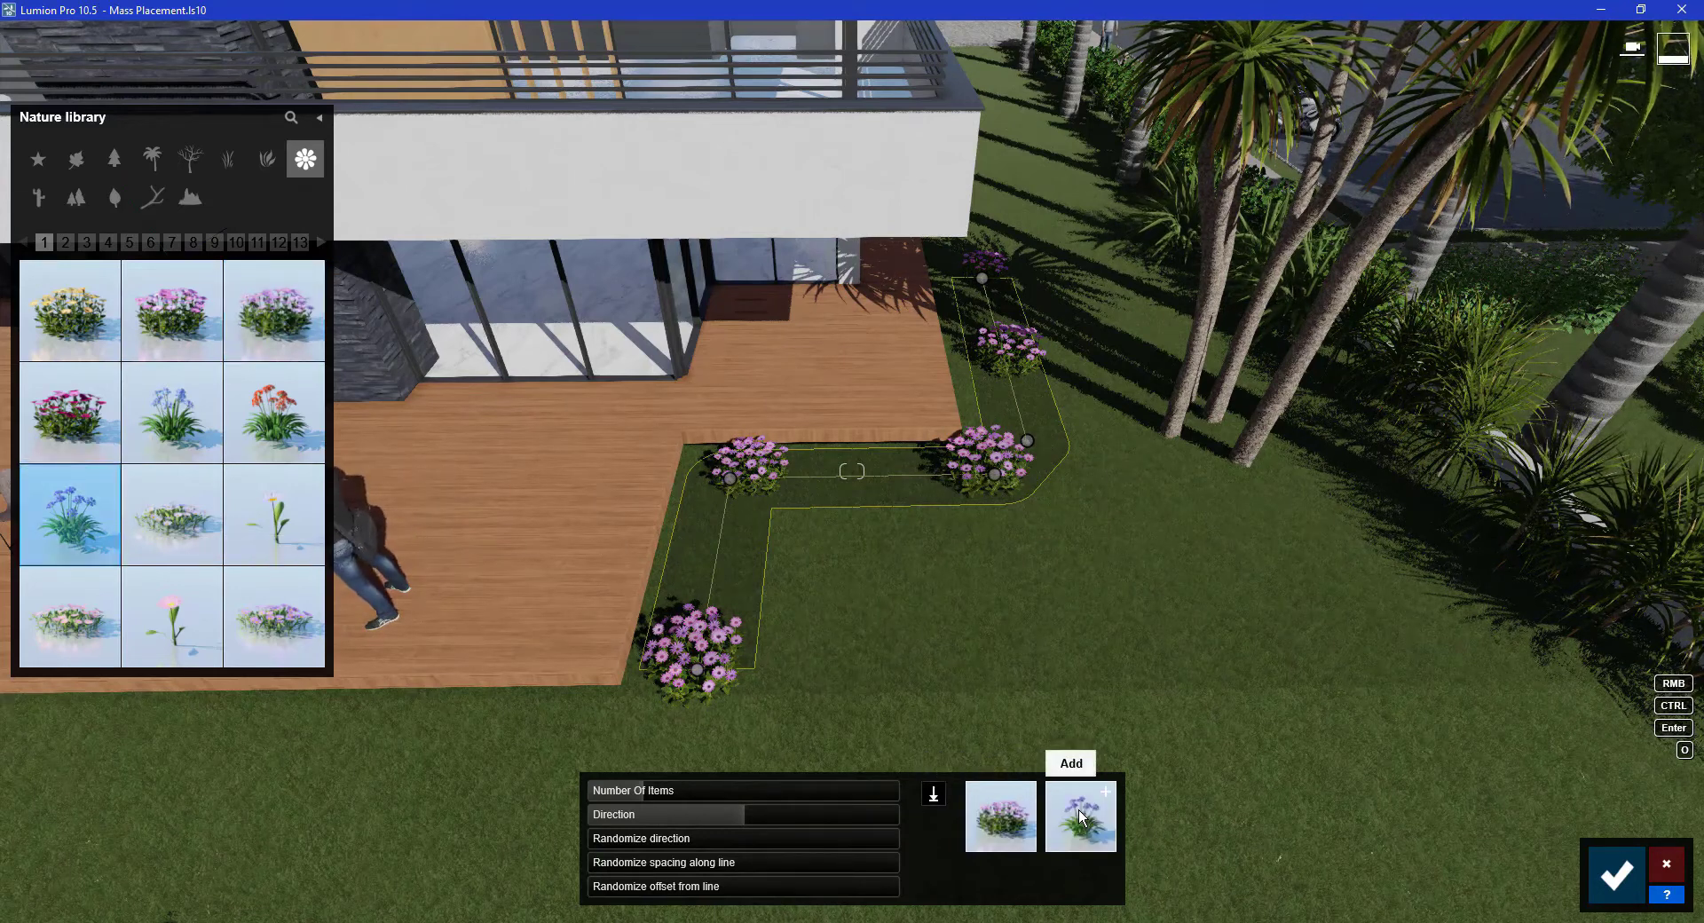
{"action": "left_click", "coordinate": [69, 615]}
{"action": "left_click", "coordinate": [1120, 817]}
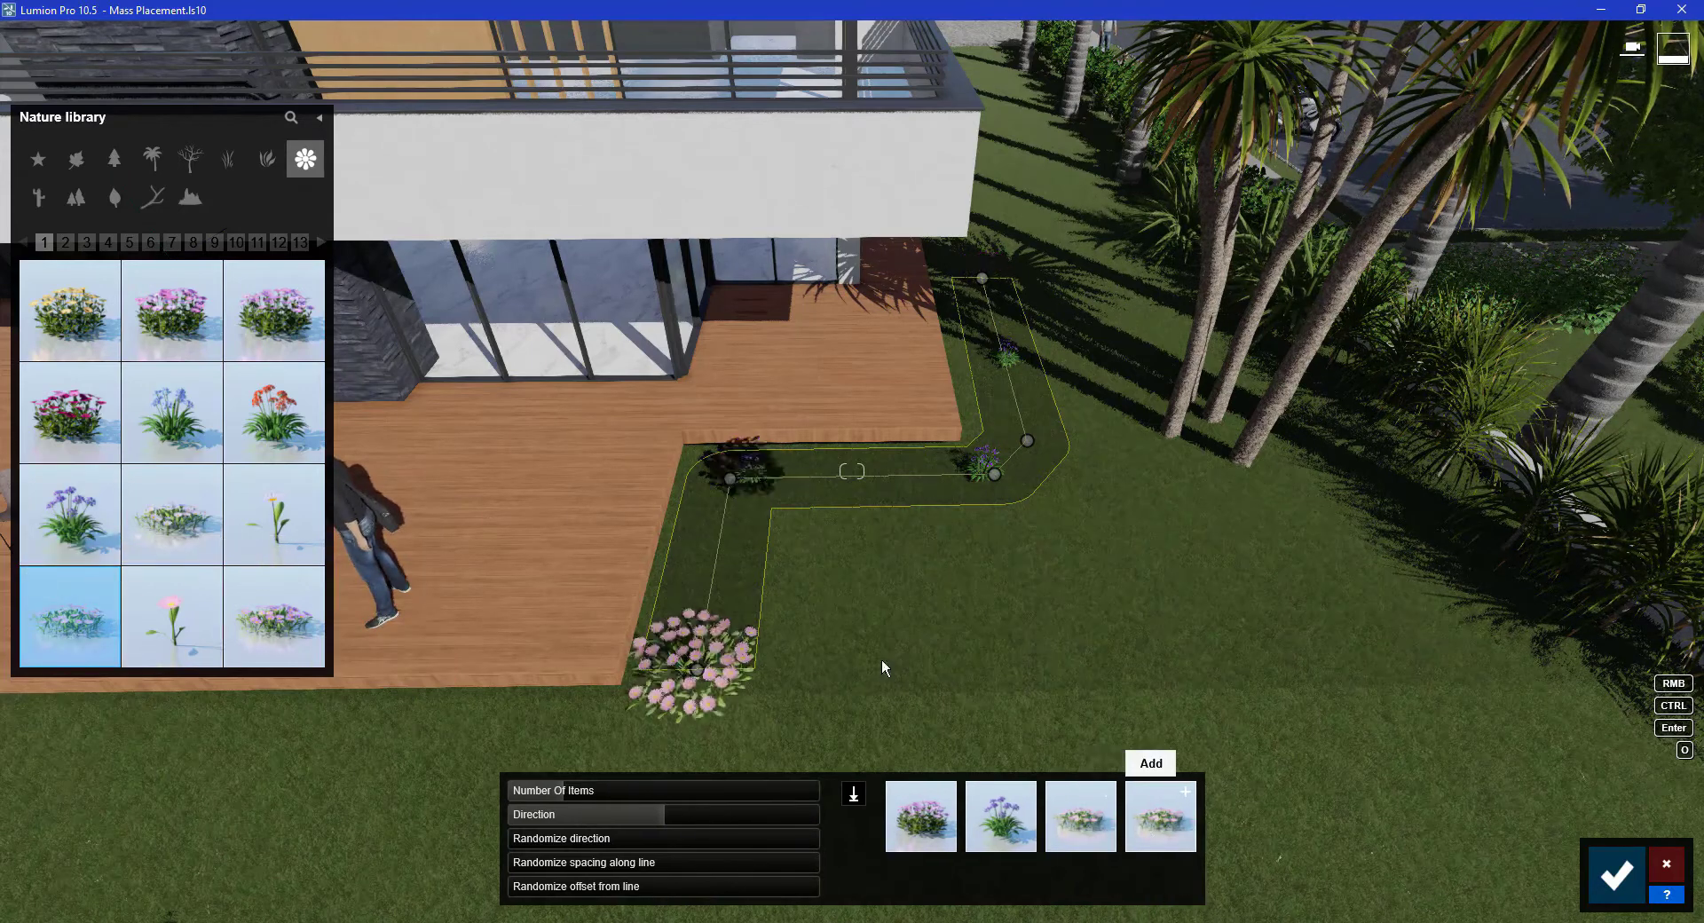
{"action": "left_click", "coordinate": [237, 241]}
{"action": "mouse_move", "coordinate": [71, 309]}
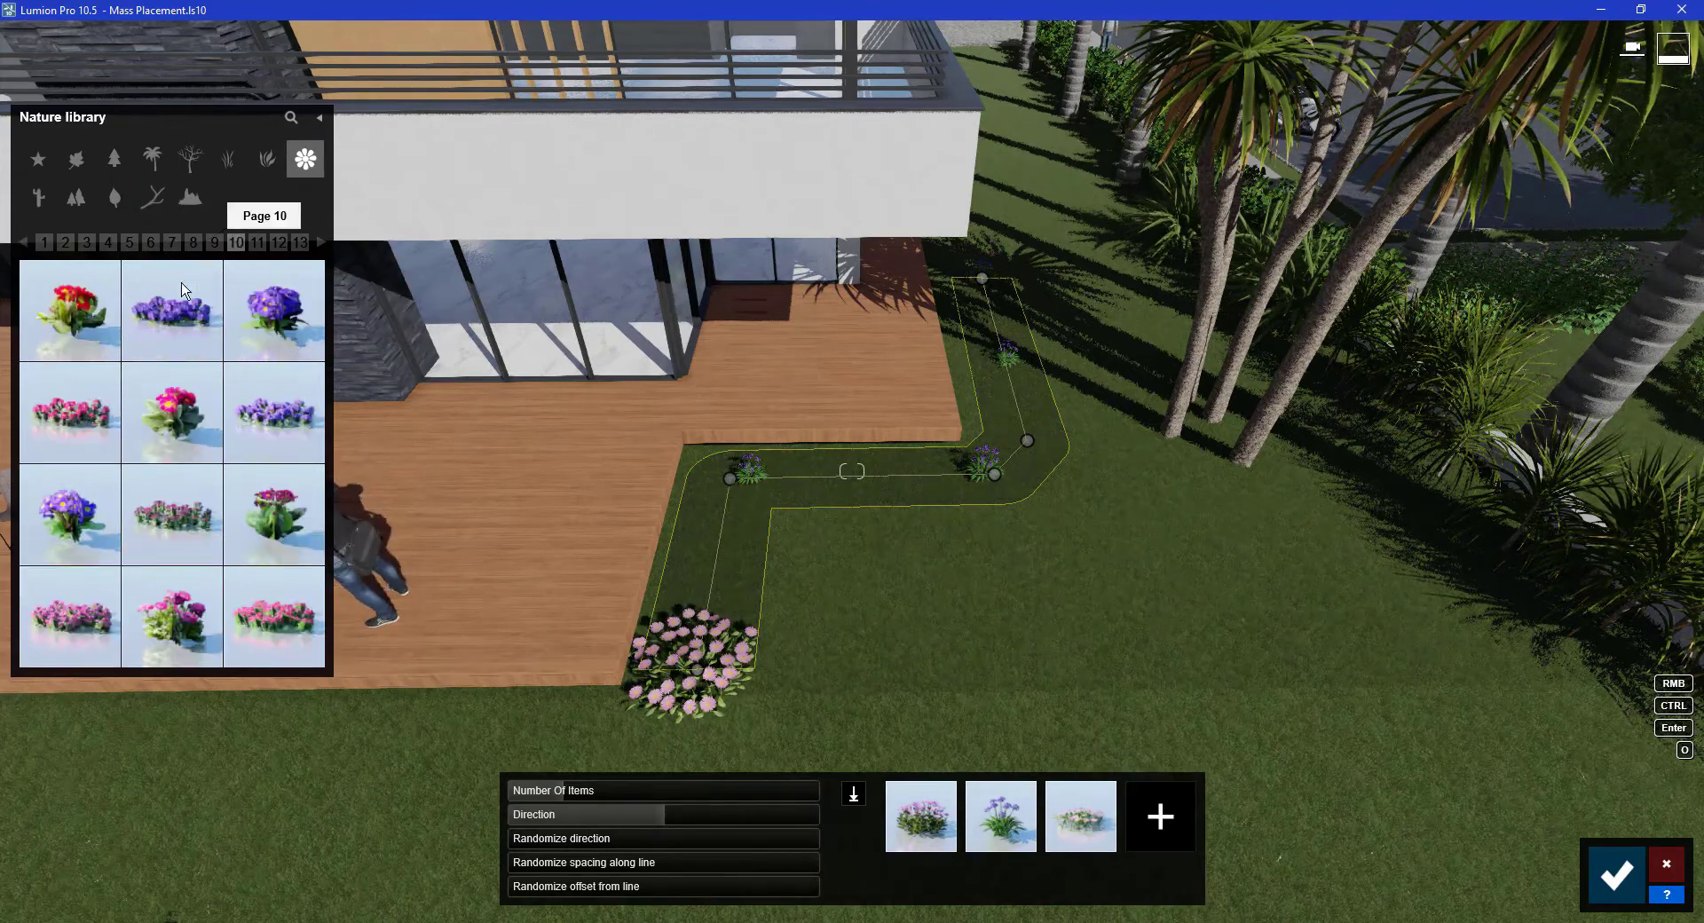
{"action": "left_click", "coordinate": [71, 320]}
{"action": "left_click", "coordinate": [1160, 815]}
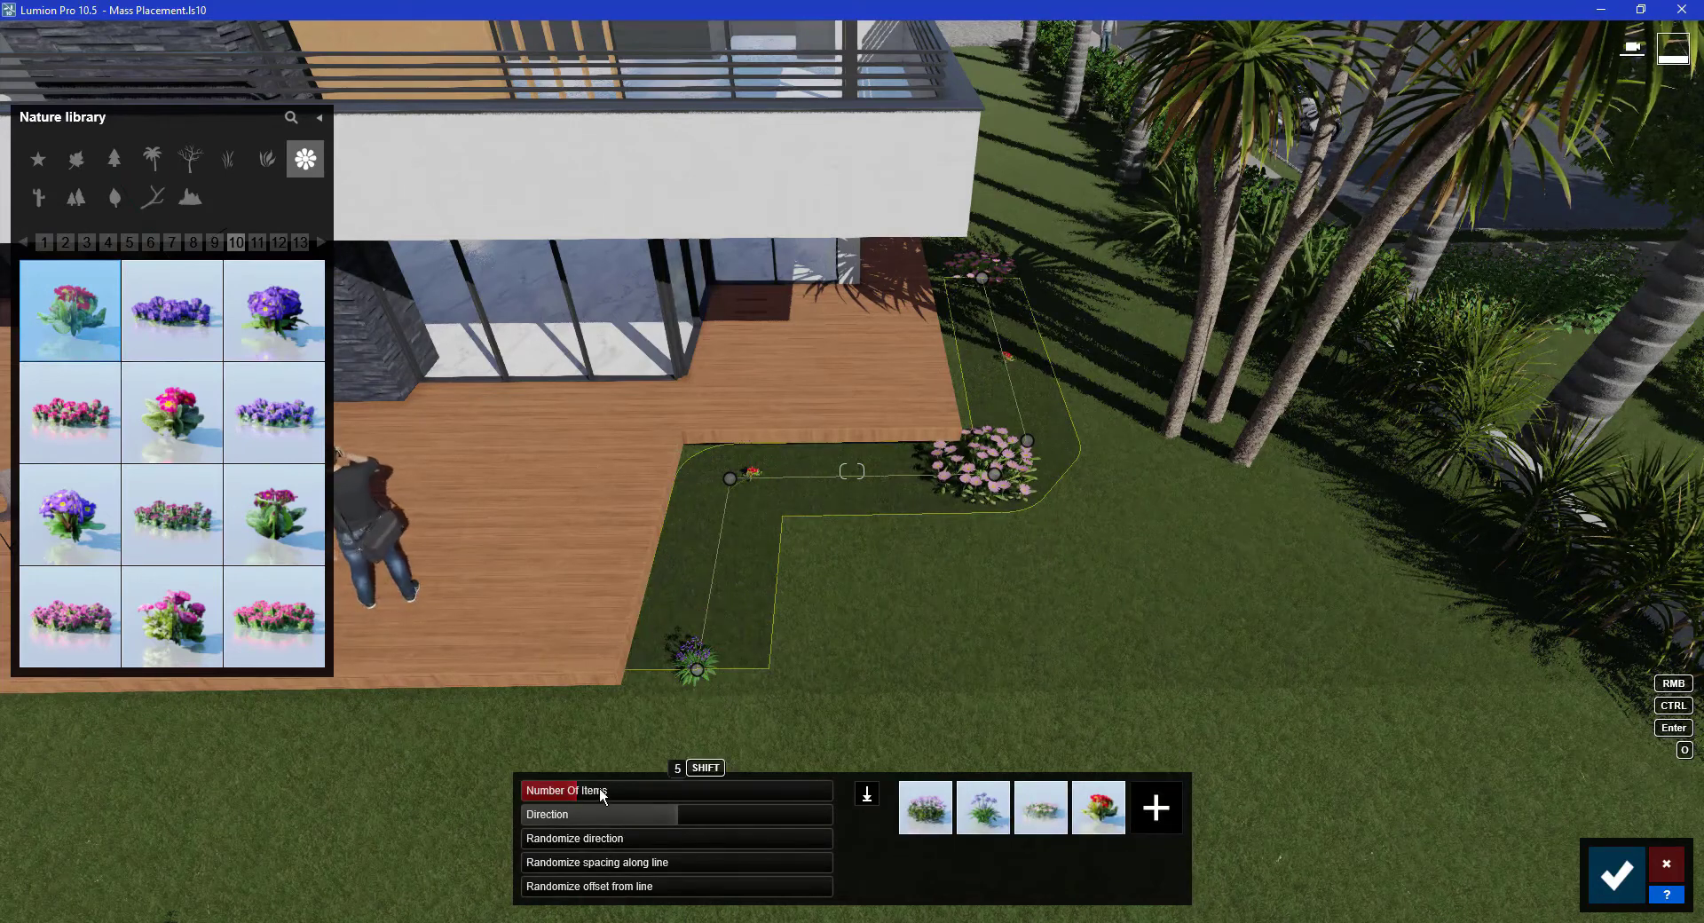
{"action": "mouse_move", "coordinate": [577, 791]}
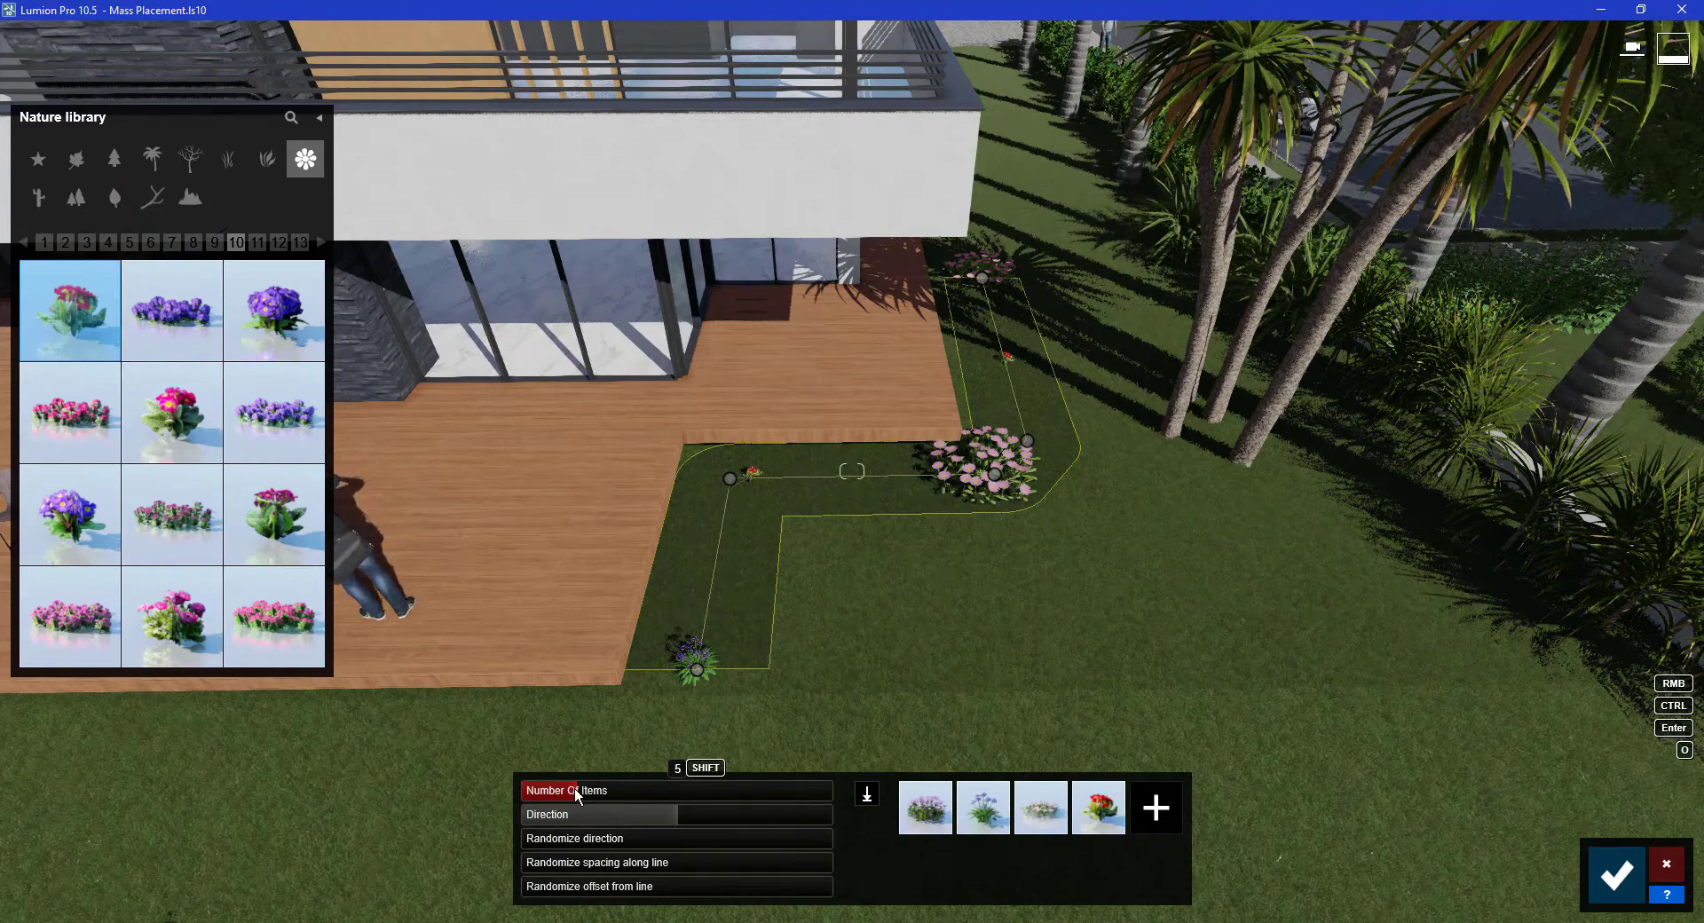
- Raise the number of flowers, rotate them and randomize their spacing along the line
{"action": "left_click_drag", "start_coordinate": [589, 790], "coordinate": [612, 791]}
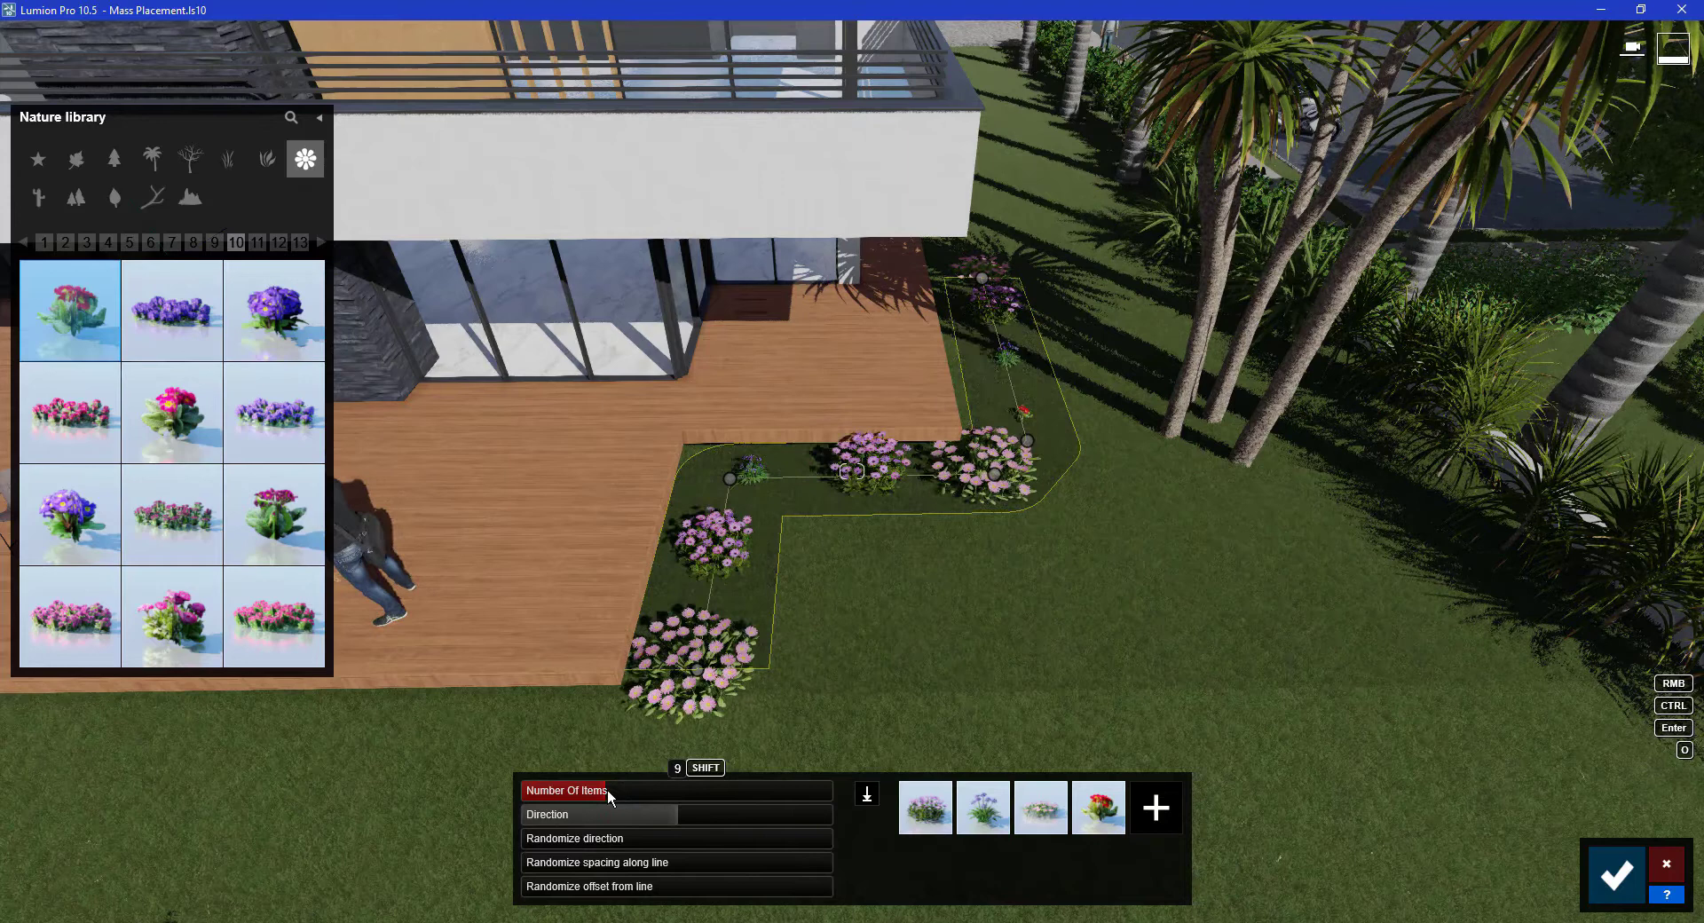
{"action": "left_click_drag", "start_coordinate": [614, 790], "coordinate": [630, 790]}
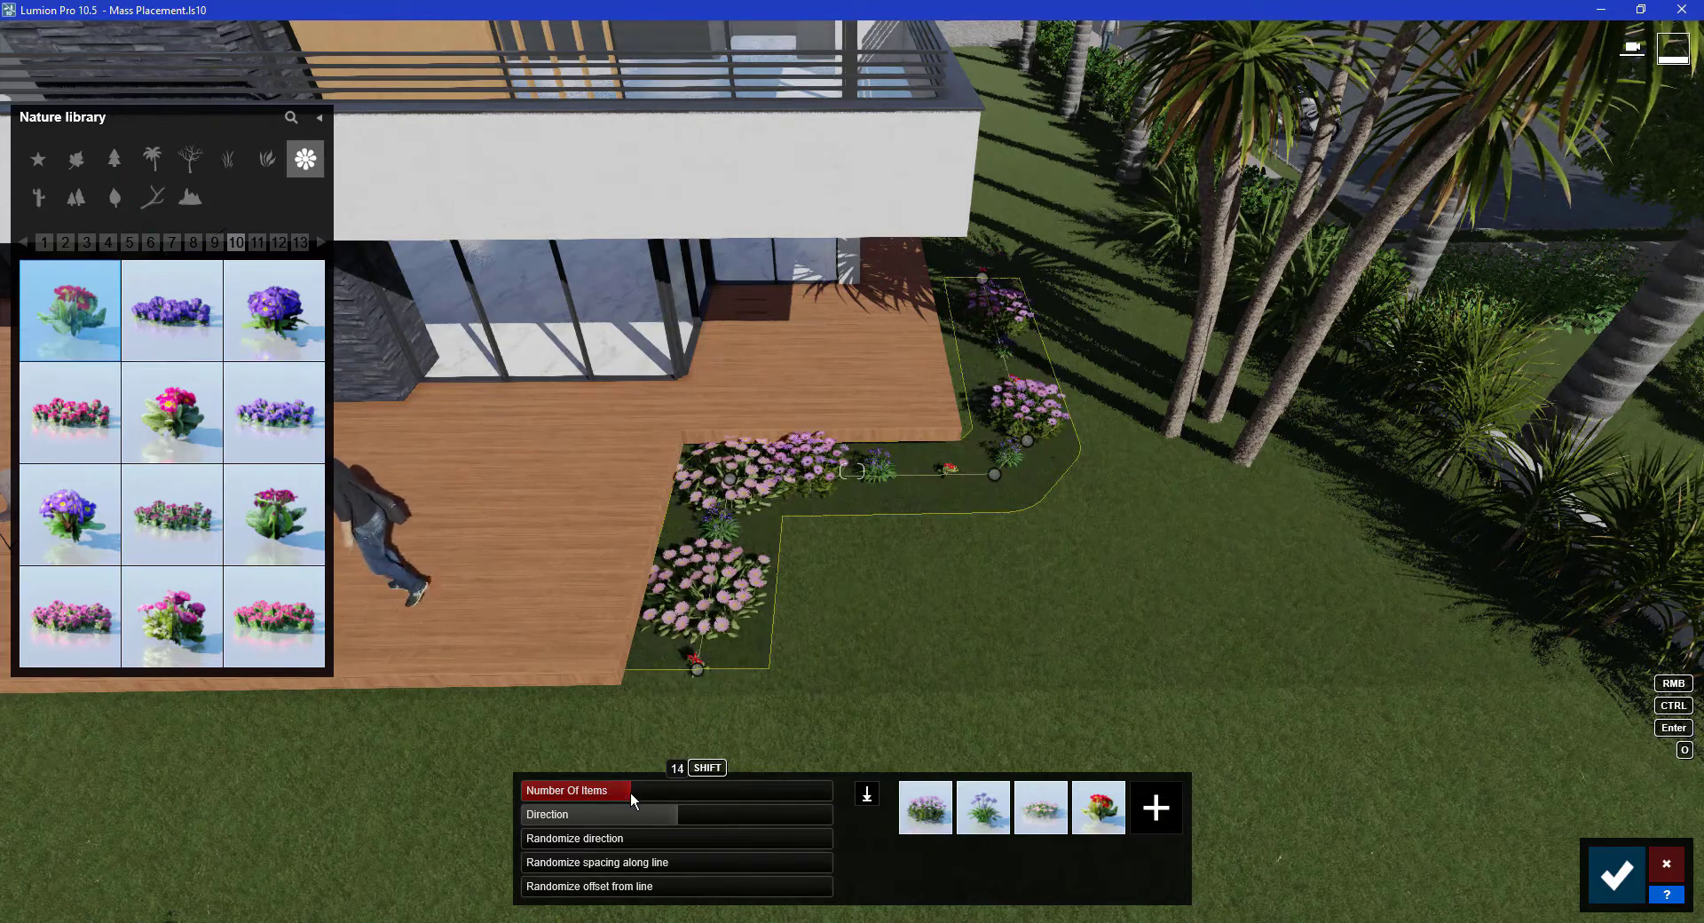
{"action": "mouse_move", "coordinate": [669, 813]}
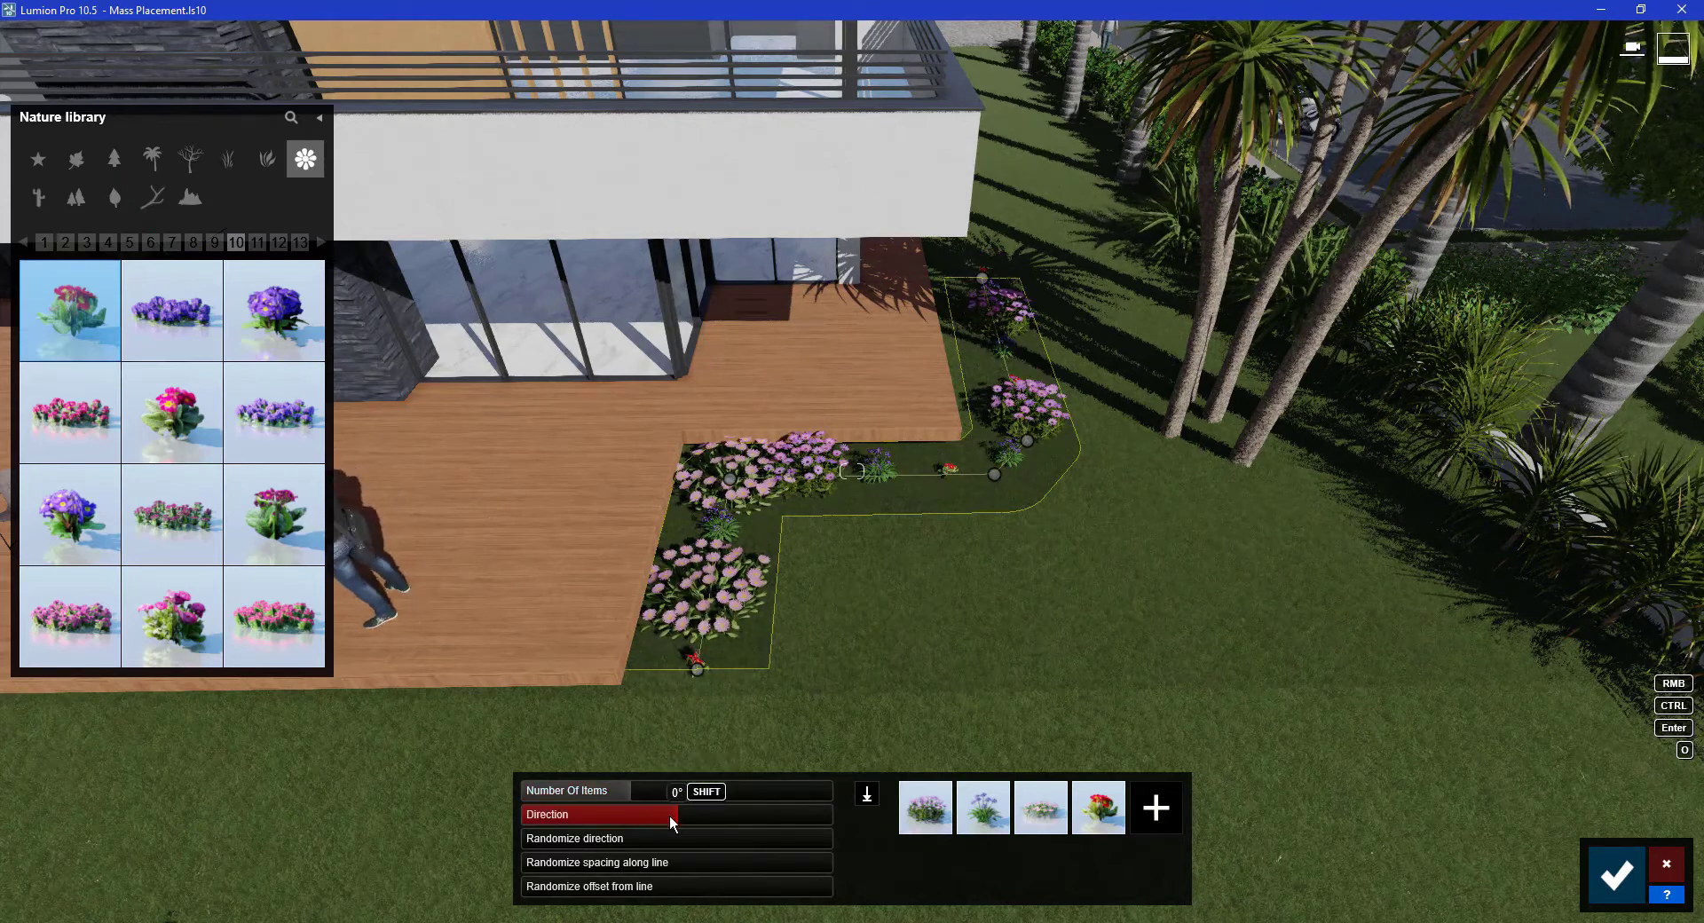
{"action": "mouse_move", "coordinate": [669, 813]}
{"action": "left_mouse_down"}
{"action": "mouse_move", "coordinate": [708, 807]}
{"action": "mouse_move", "coordinate": [583, 818]}
{"action": "mouse_move", "coordinate": [772, 842]}
{"action": "mouse_move", "coordinate": [711, 849]}
{"action": "mouse_move", "coordinate": [678, 838]}
{"action": "mouse_move", "coordinate": [780, 838]}
{"action": "mouse_move", "coordinate": [530, 868]}
{"action": "mouse_move", "coordinate": [781, 866]}
{"action": "mouse_move", "coordinate": [601, 864]}
{"action": "mouse_move", "coordinate": [706, 870]}
{"action": "left_mouse_up"}
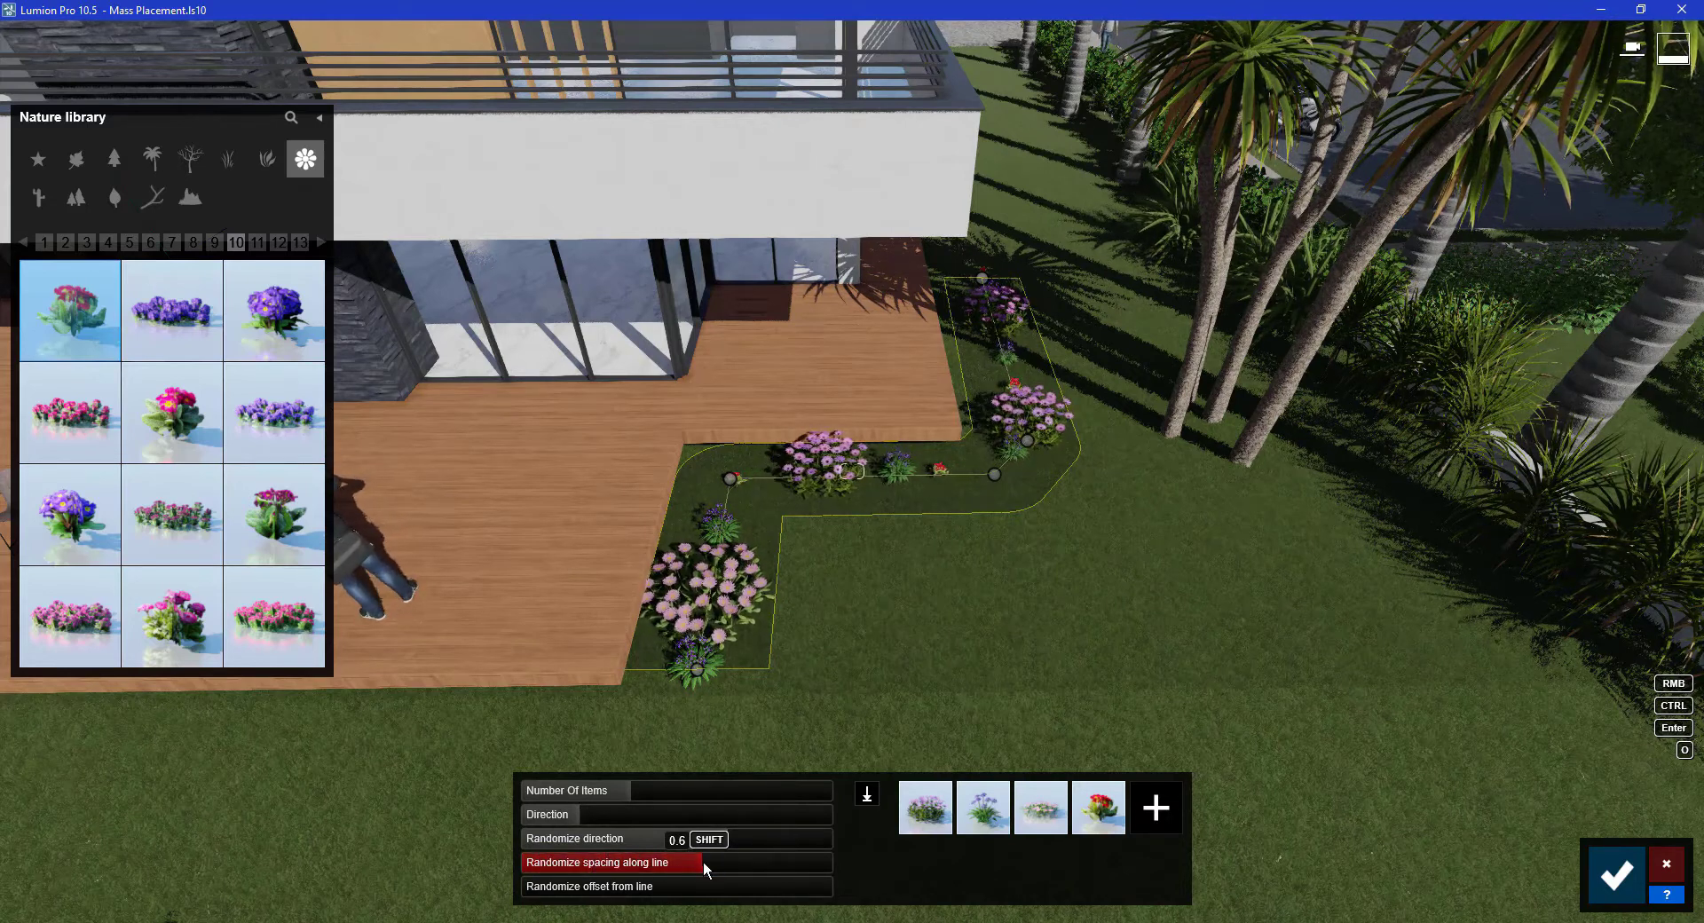
{"action": "mouse_move", "coordinate": [543, 892]}
{"action": "left_mouse_down"}
{"action": "mouse_move", "coordinate": [634, 892]}
{"action": "mouse_move", "coordinate": [552, 892]}
{"action": "left_mouse_up"}
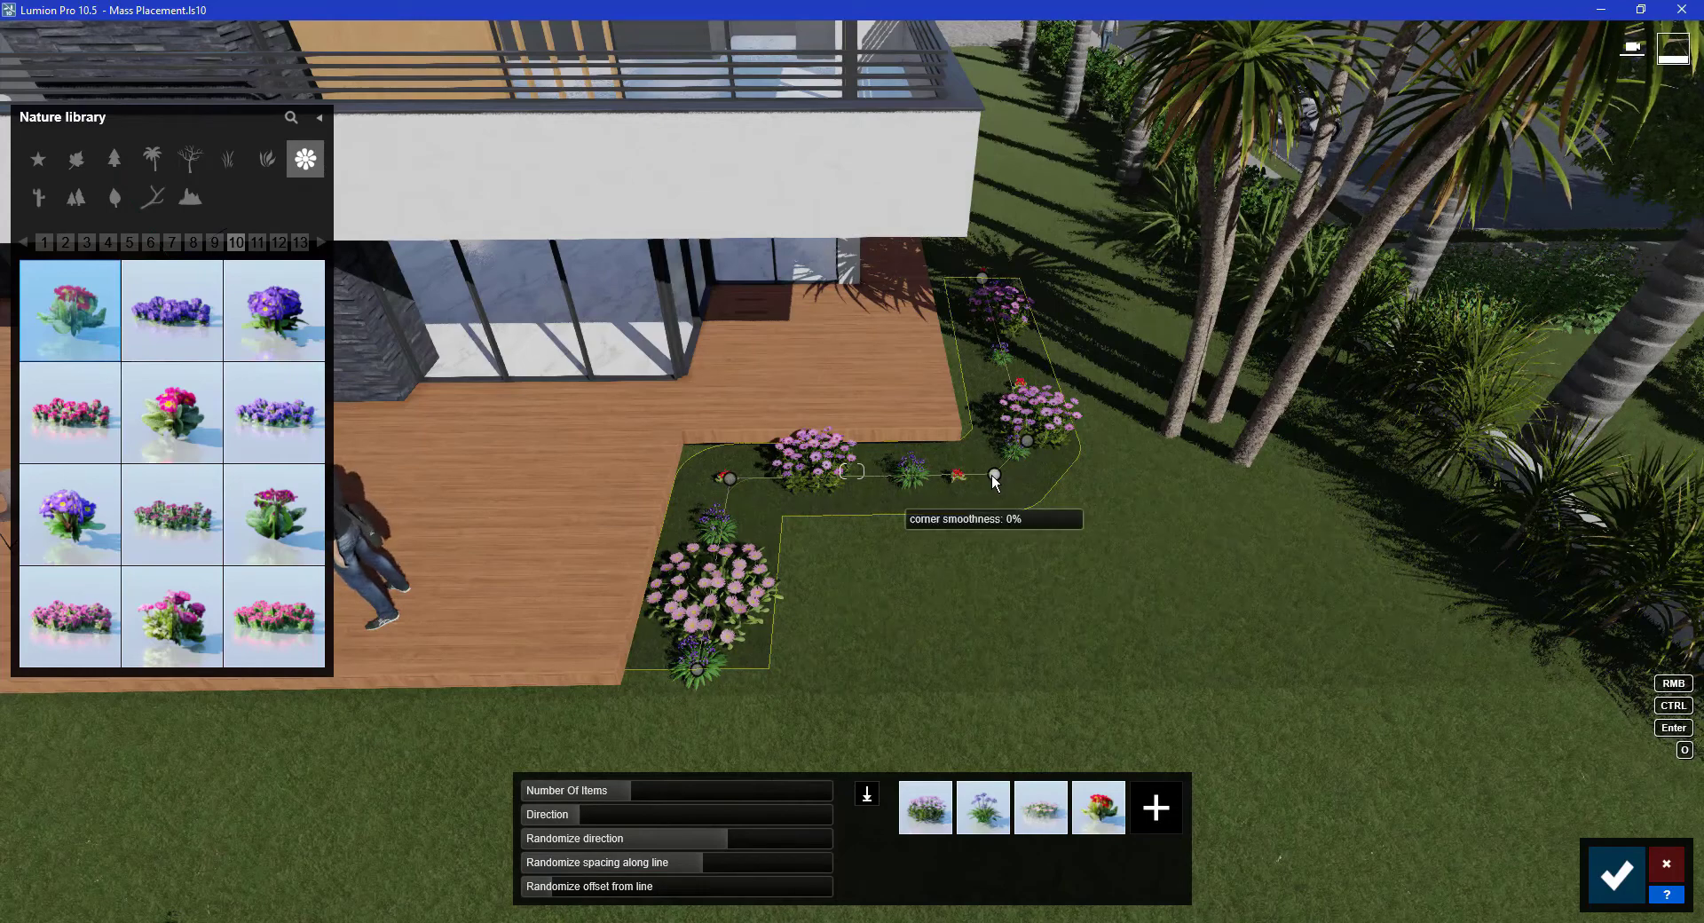
{"action": "mouse_move", "coordinate": [994, 474]}
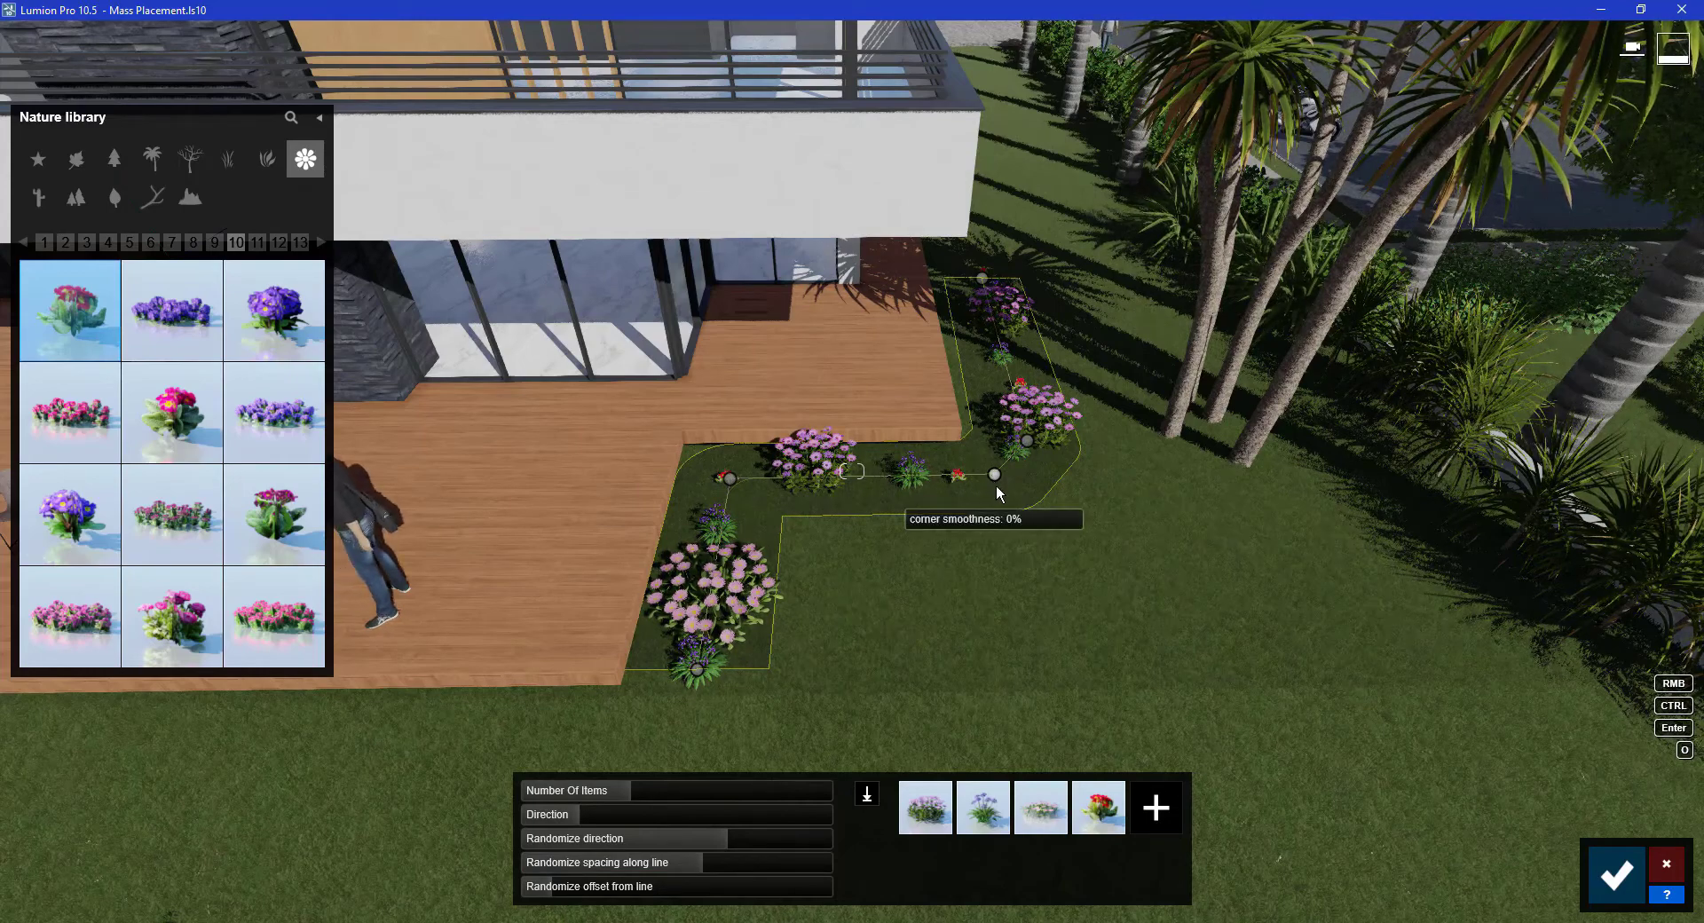
- Round the flower path's corner with the smoothness handle
{"action": "key", "text": "shift"}
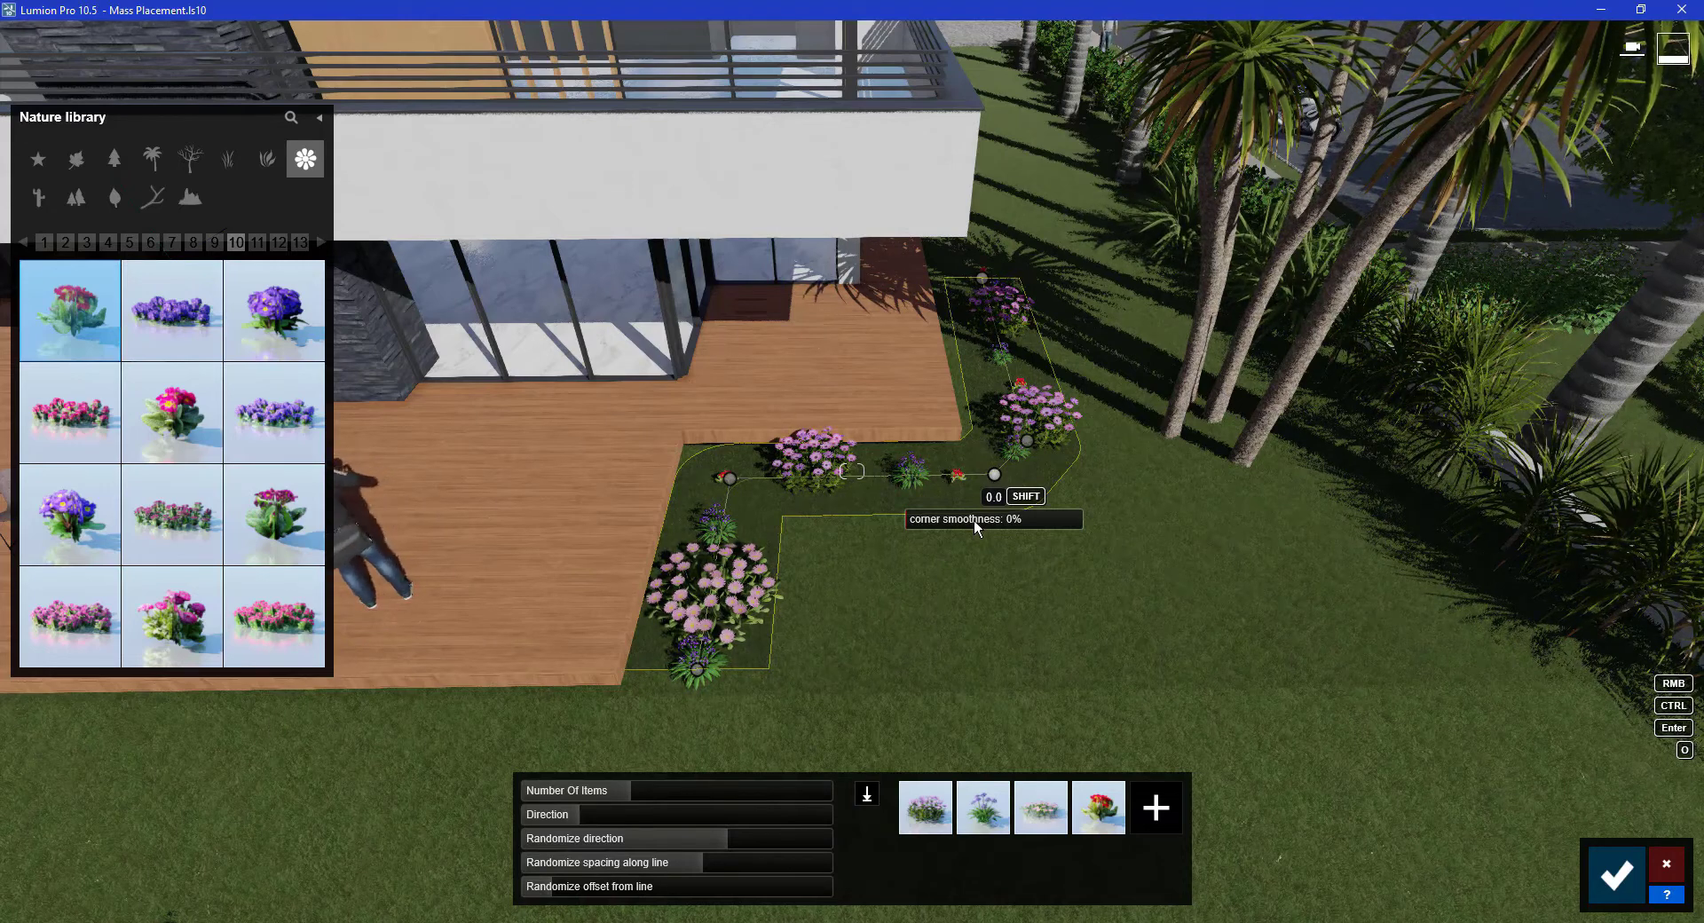
{"action": "left_click_drag", "start_coordinate": [973, 520], "coordinate": [1106, 524]}
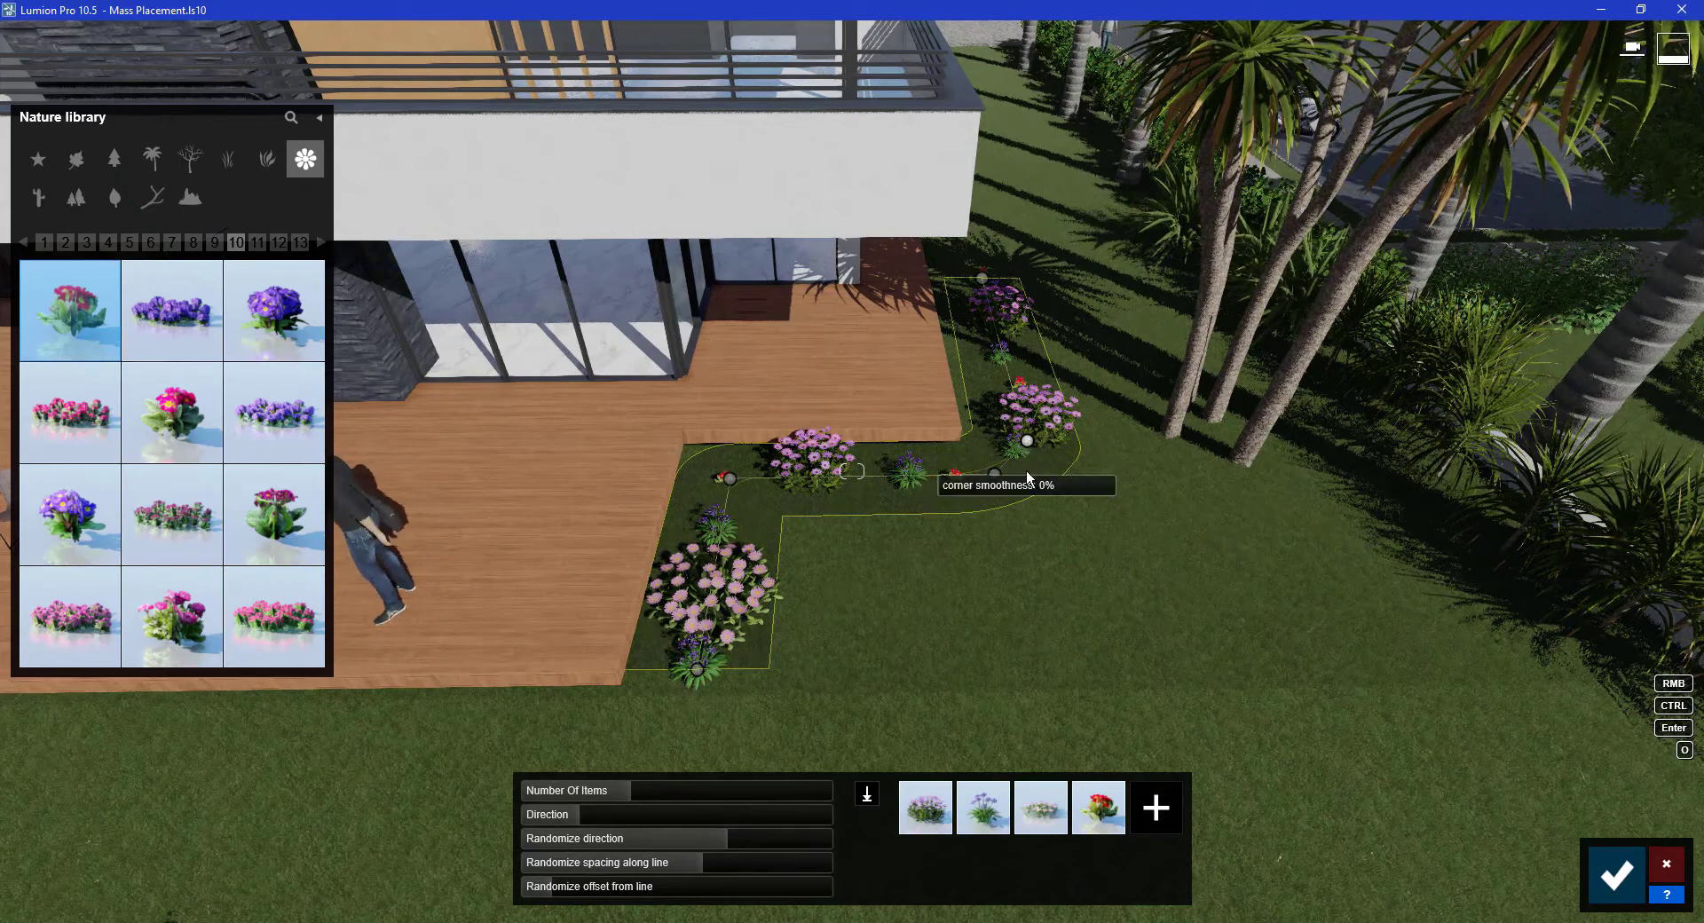
{"action": "mouse_move", "coordinate": [1056, 484]}
{"action": "left_mouse_down", "text": "shift"}
{"action": "mouse_move", "coordinate": [1037, 412]}
{"action": "mouse_move", "coordinate": [1036, 446]}
{"action": "mouse_move", "coordinate": [992, 494]}
{"action": "left_mouse_up", "text": "shift"}
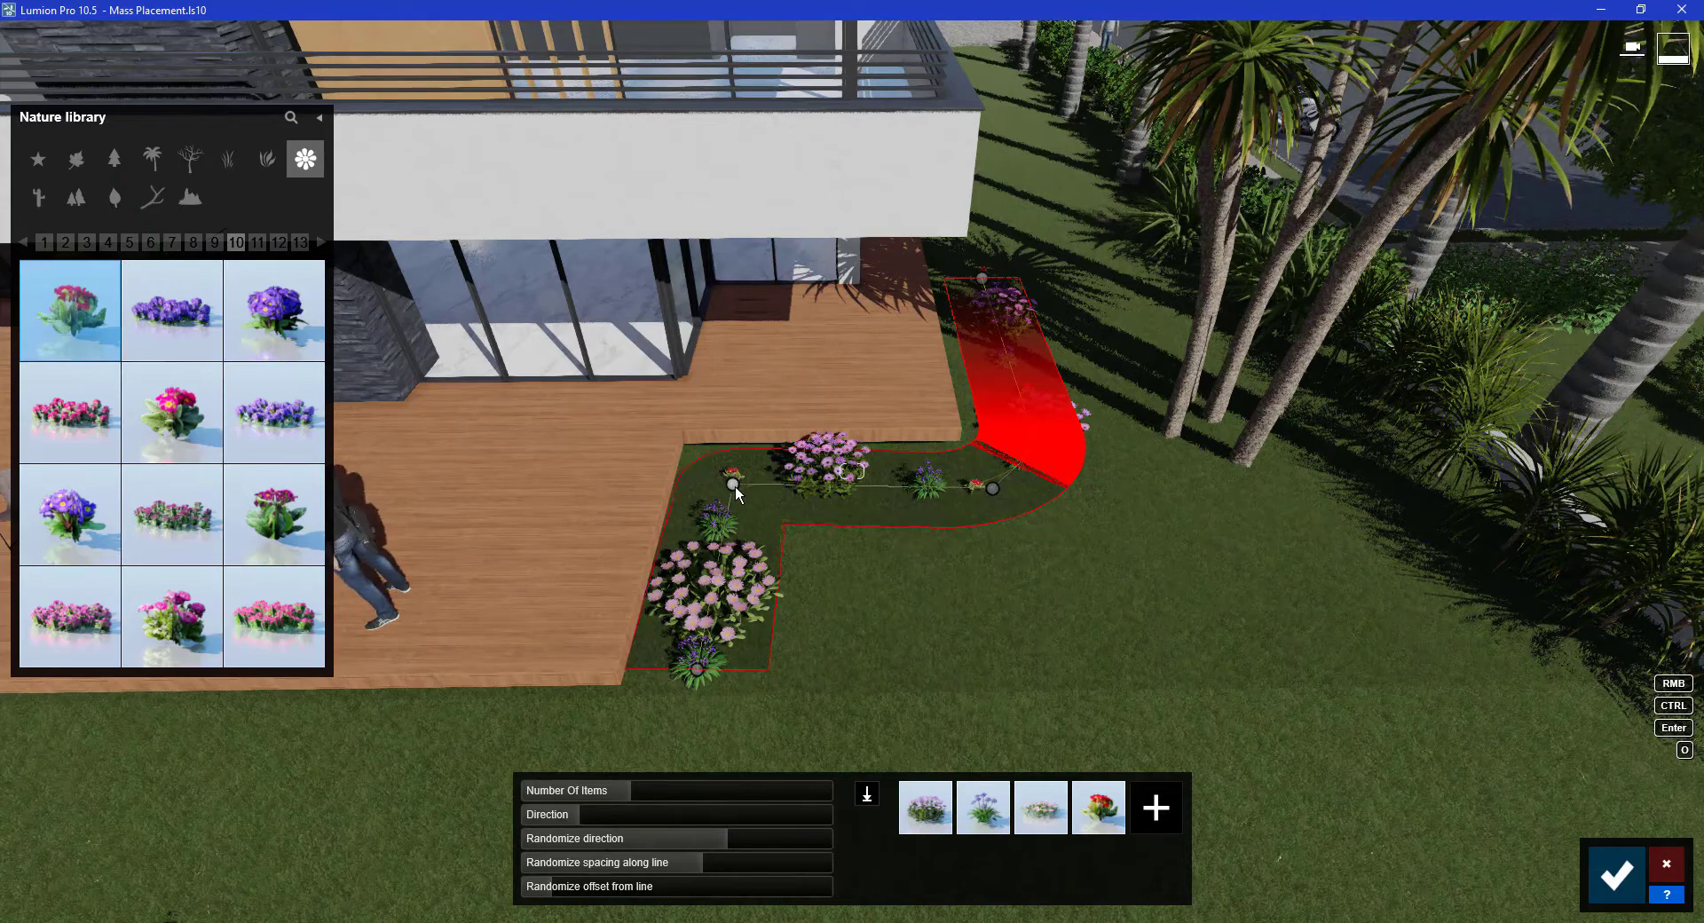
- Nudge the path's points to fit the deck edge and reduce corner smoothness to about 28%
{"action": "left_click_drag", "start_coordinate": [735, 487], "coordinate": [740, 490], "text": "shift"}
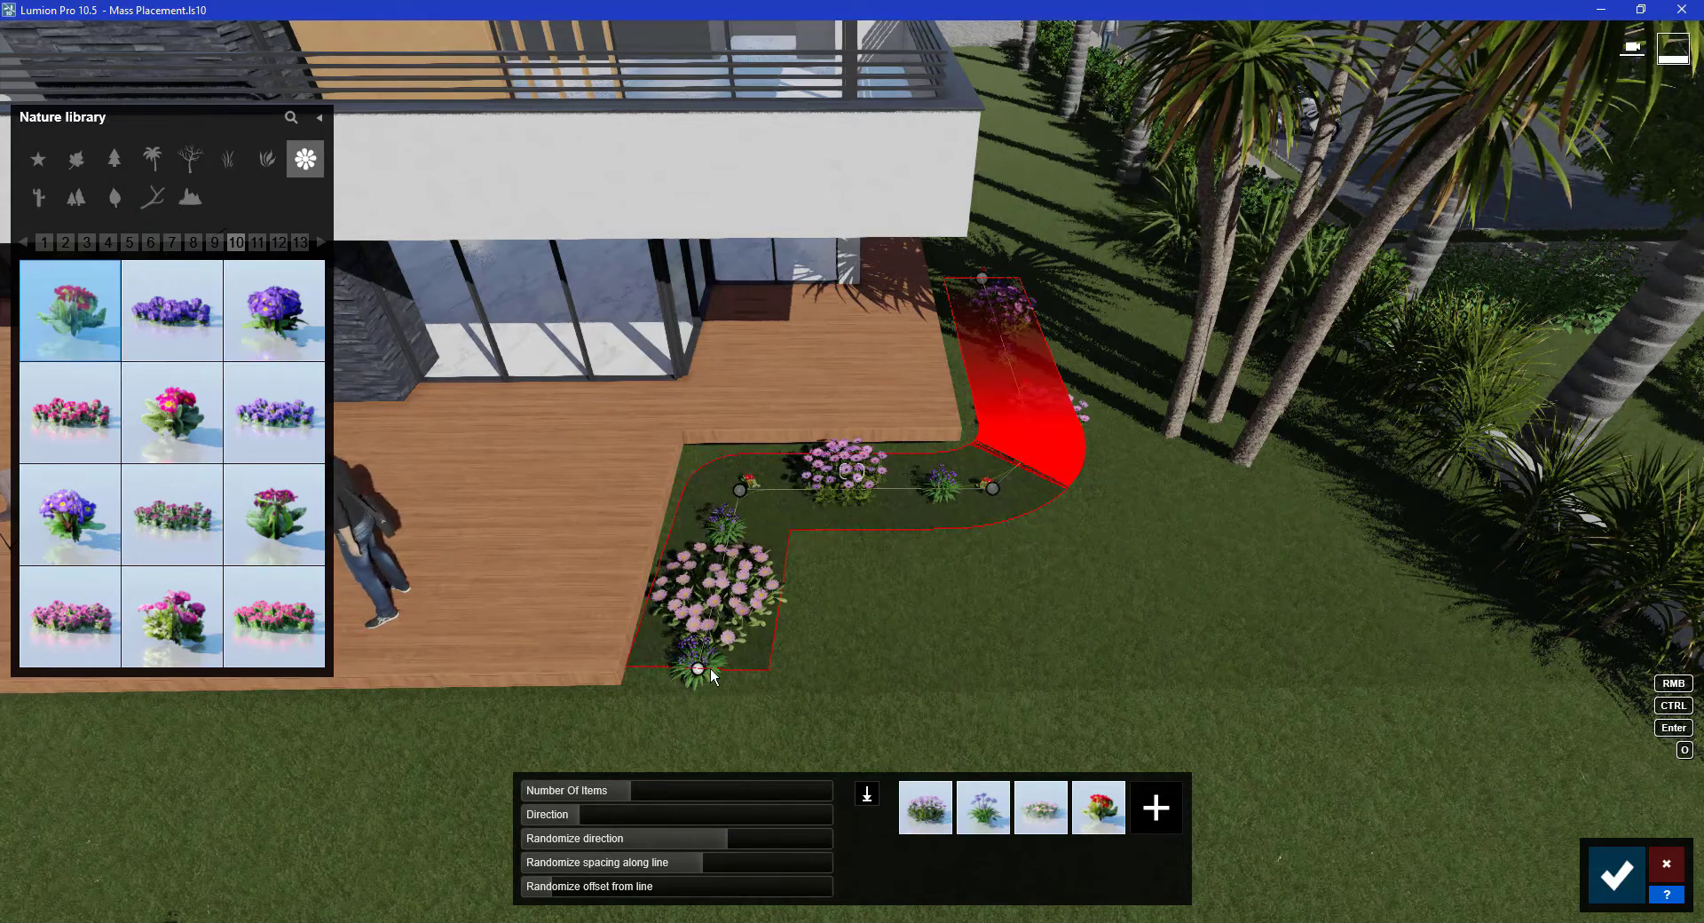
{"action": "left_click_drag", "start_coordinate": [710, 676], "coordinate": [729, 676]}
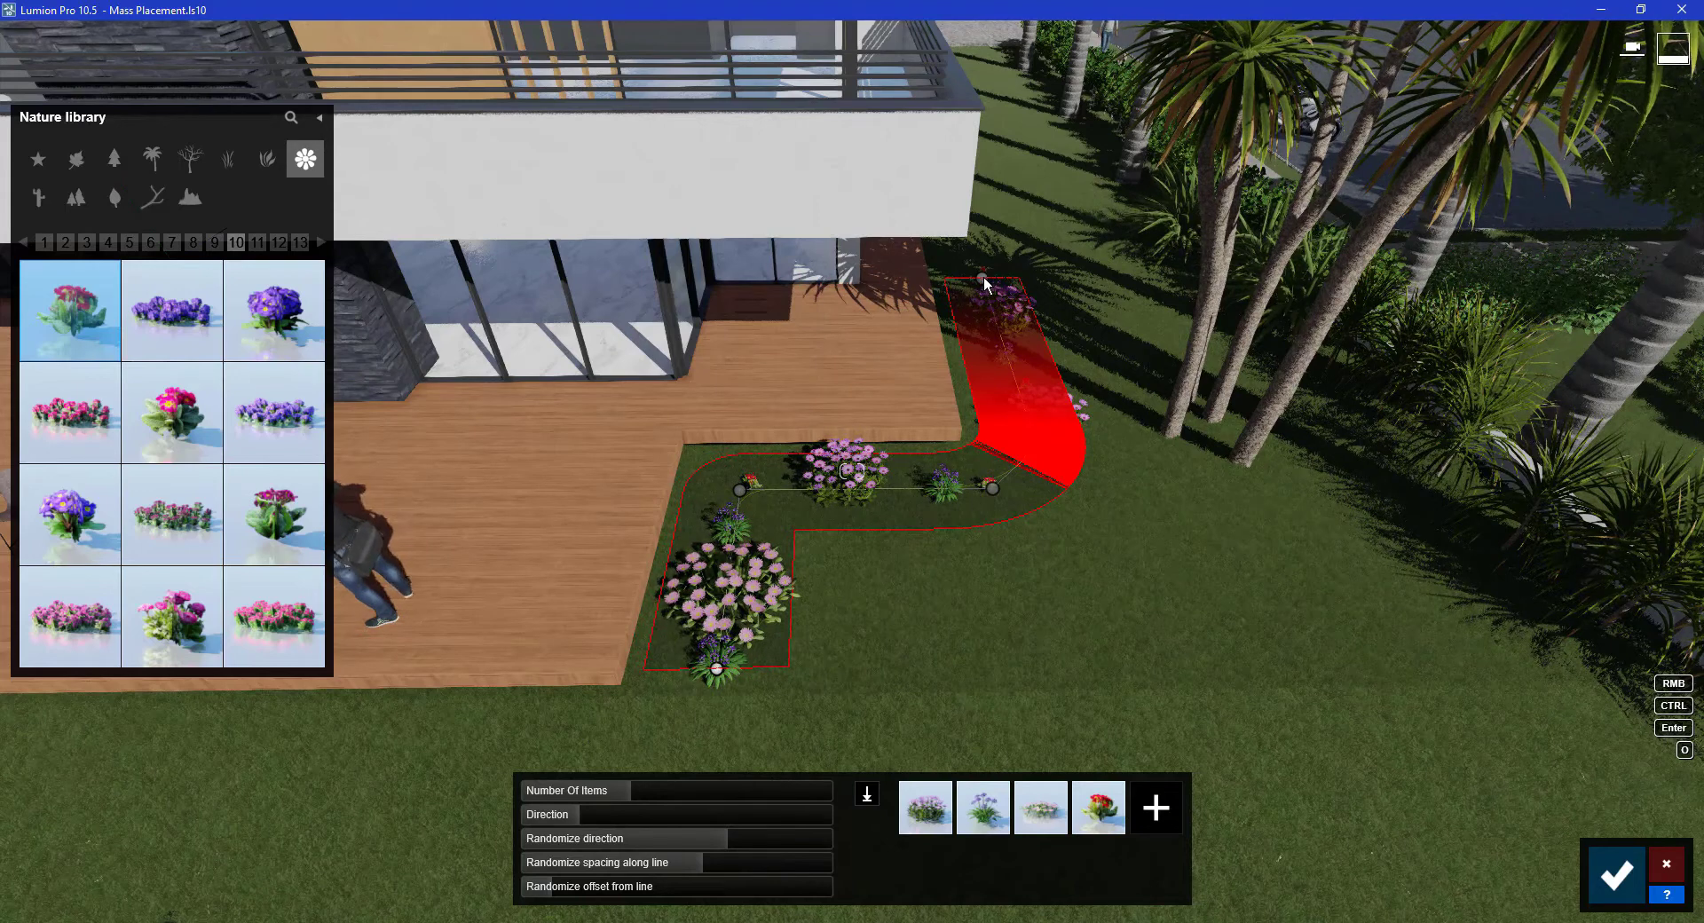
{"action": "left_click_drag", "start_coordinate": [982, 278], "coordinate": [987, 280]}
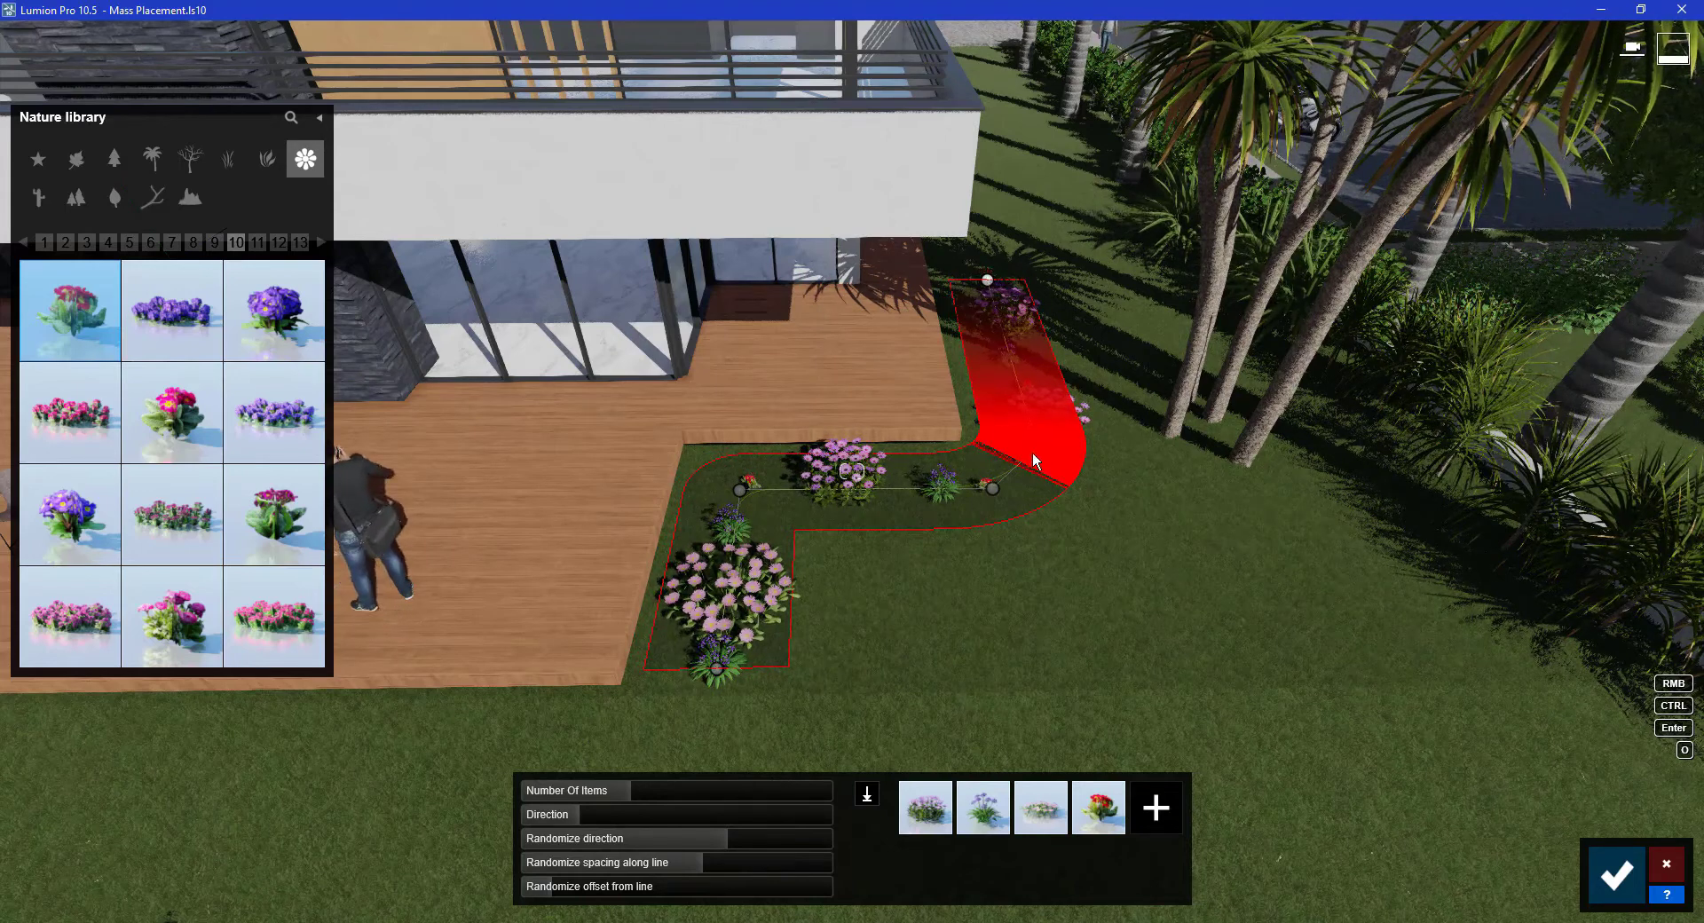
{"action": "key", "text": "shift"}
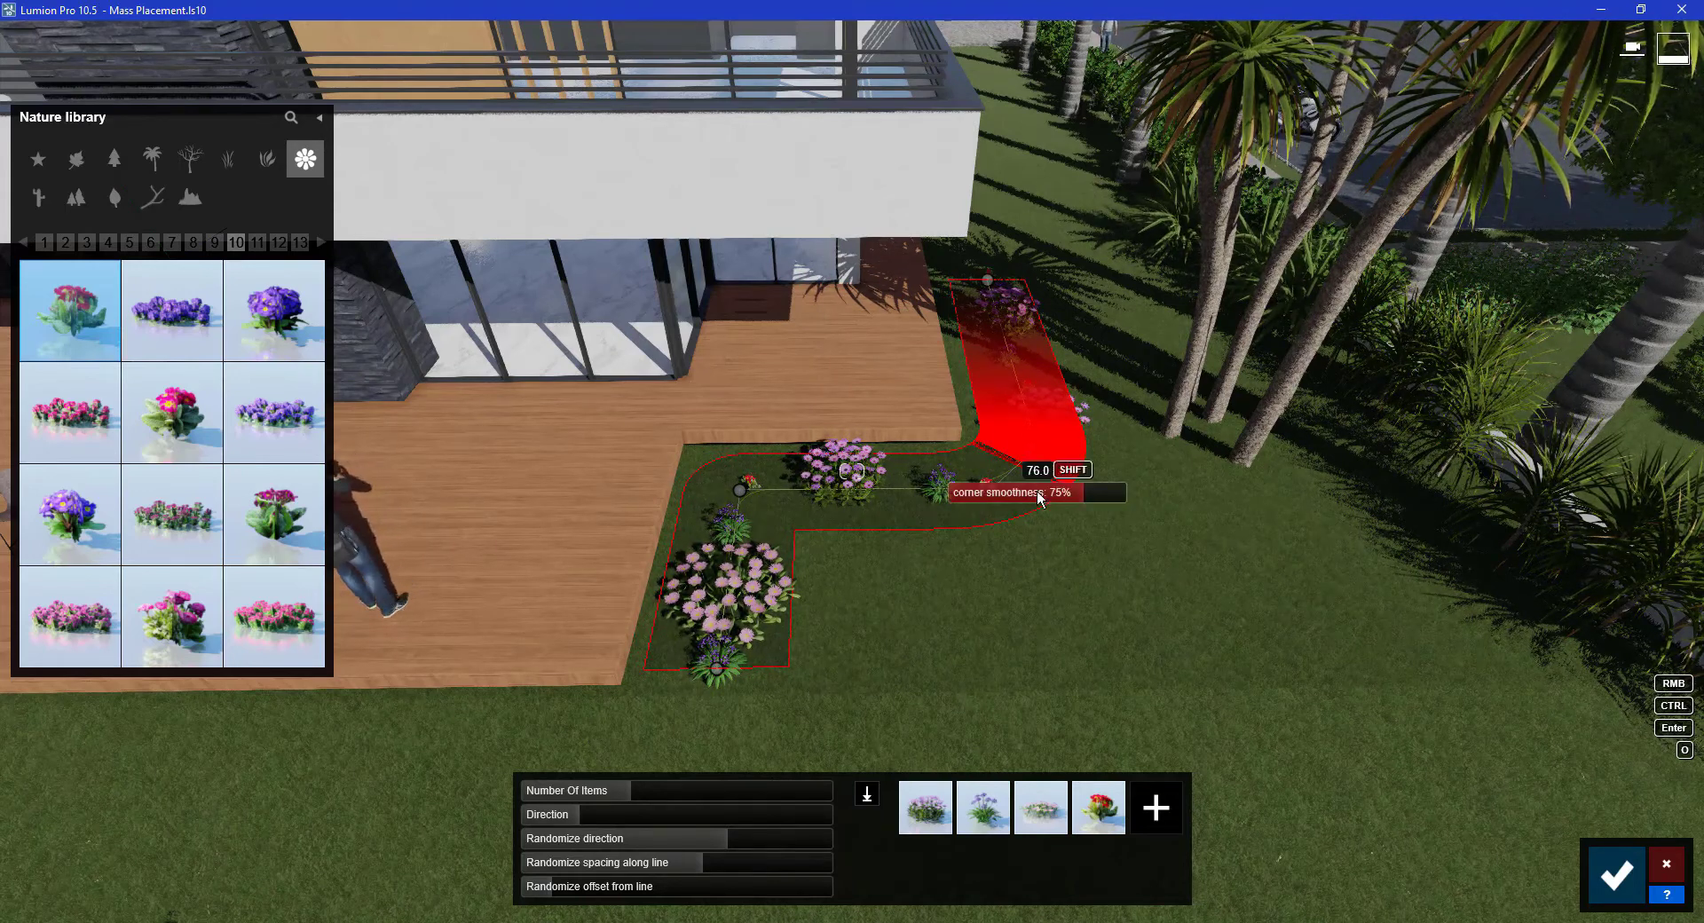
{"action": "left_click_drag", "start_coordinate": [1034, 492], "coordinate": [1005, 491]}
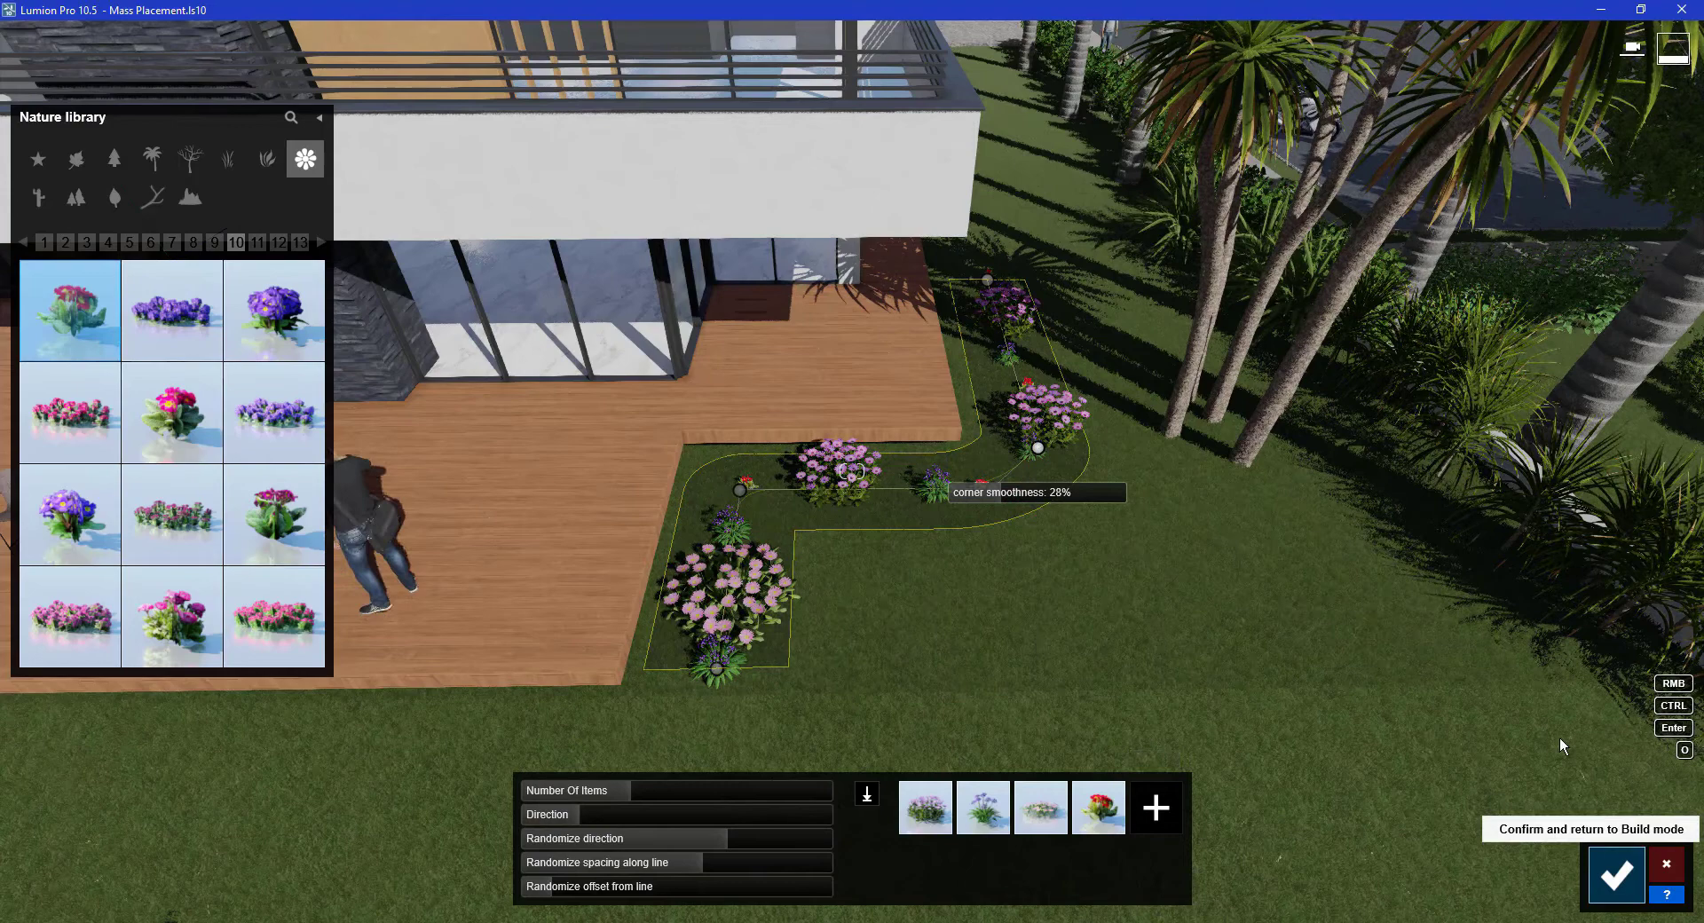
- Confirm the mixed flower placement and return to Build mode
{"action": "left_click", "coordinate": [1613, 883]}
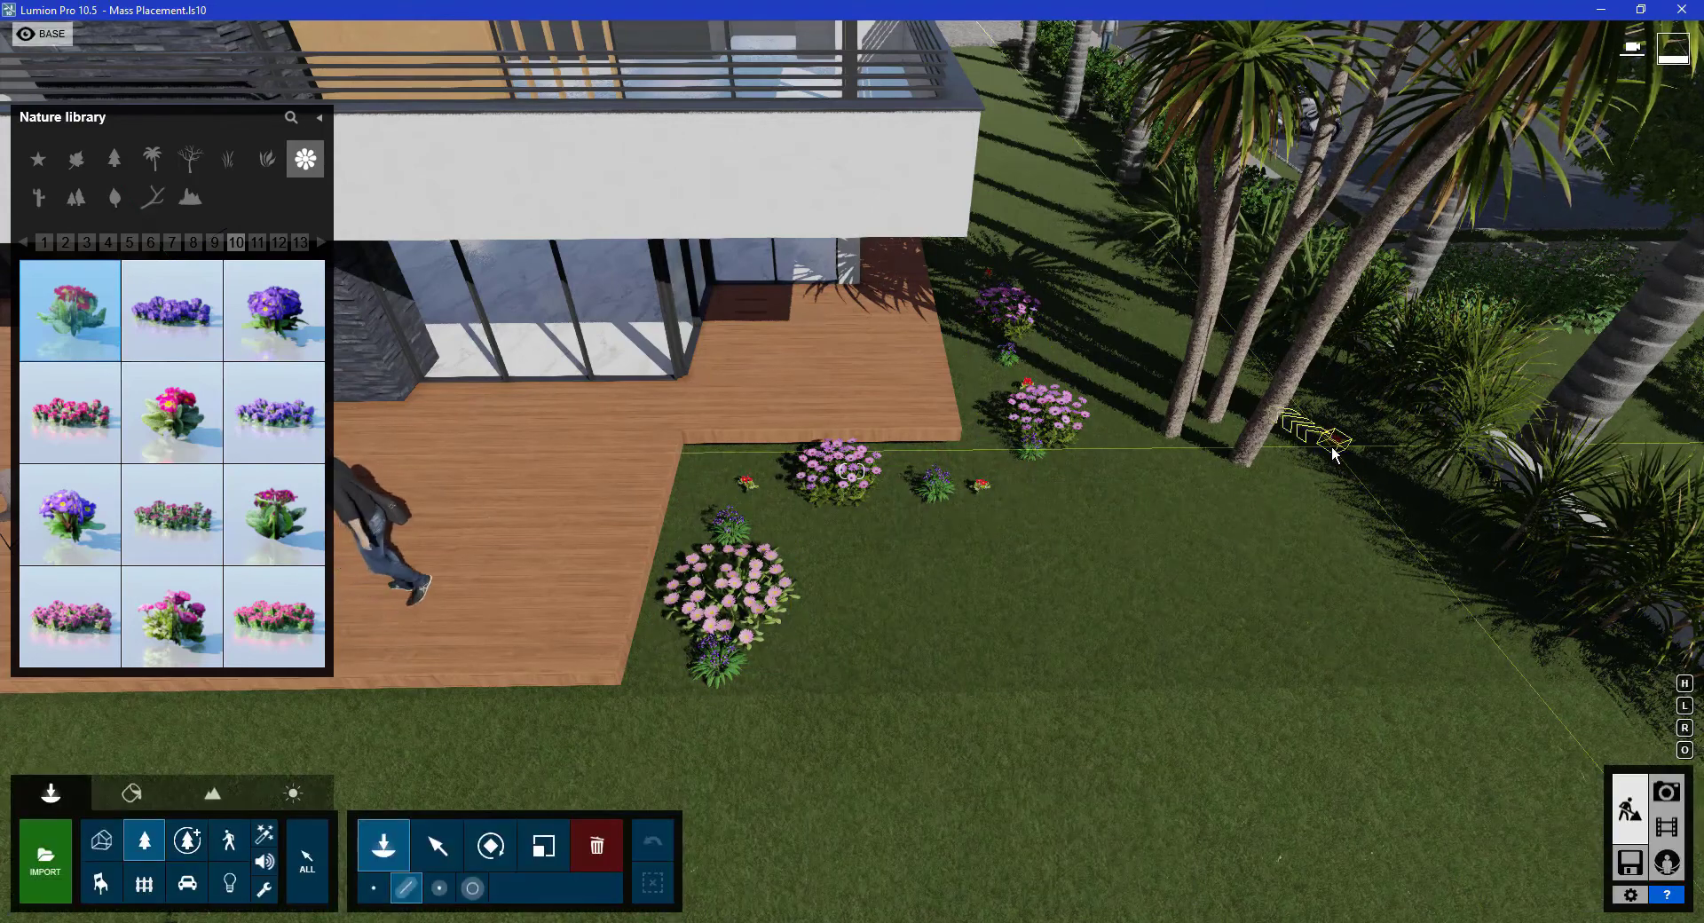